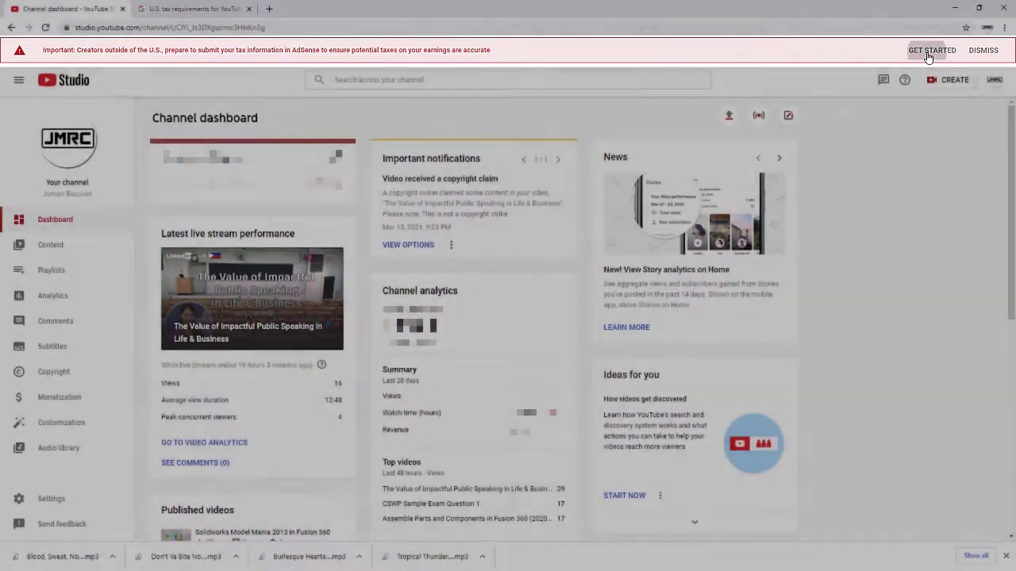
Step: Start the tax information process from the banner and go to google.com/adsense
click(925, 55)
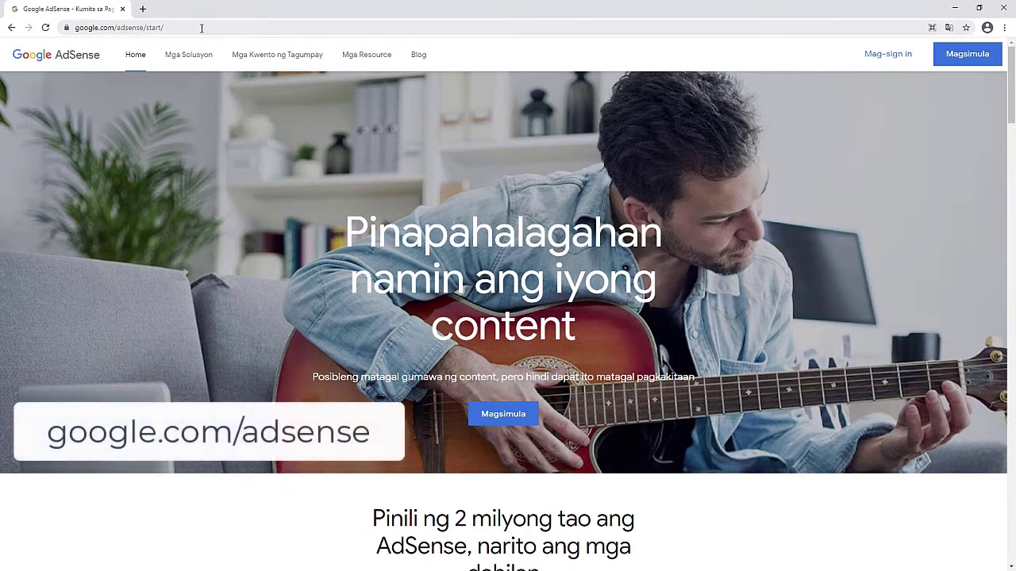
click(202, 28)
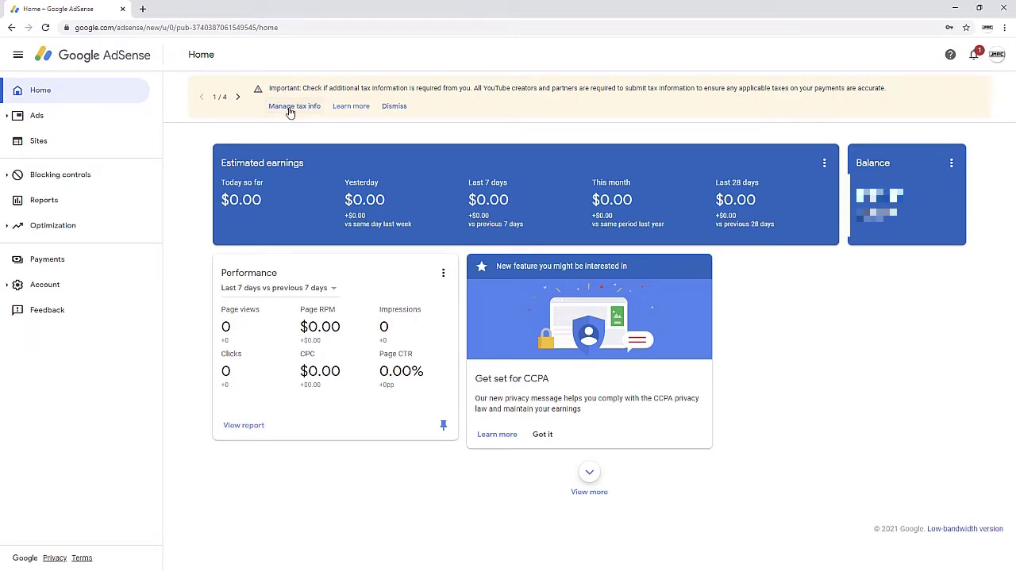
Step: Open Payments settings and expand the United States tax info entry in the Payments profile
click(63, 266)
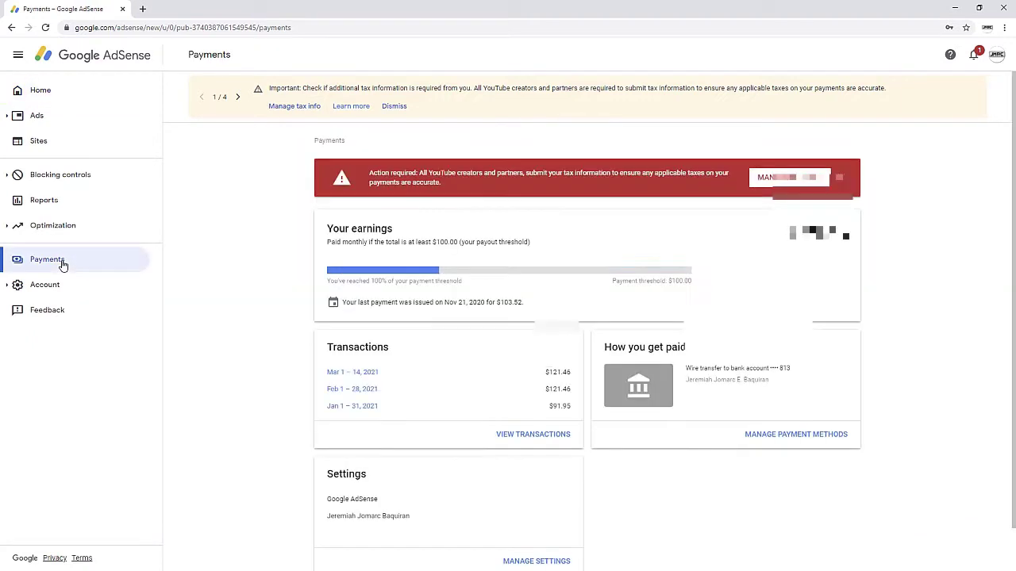
scroll(273, 274, down, 1)
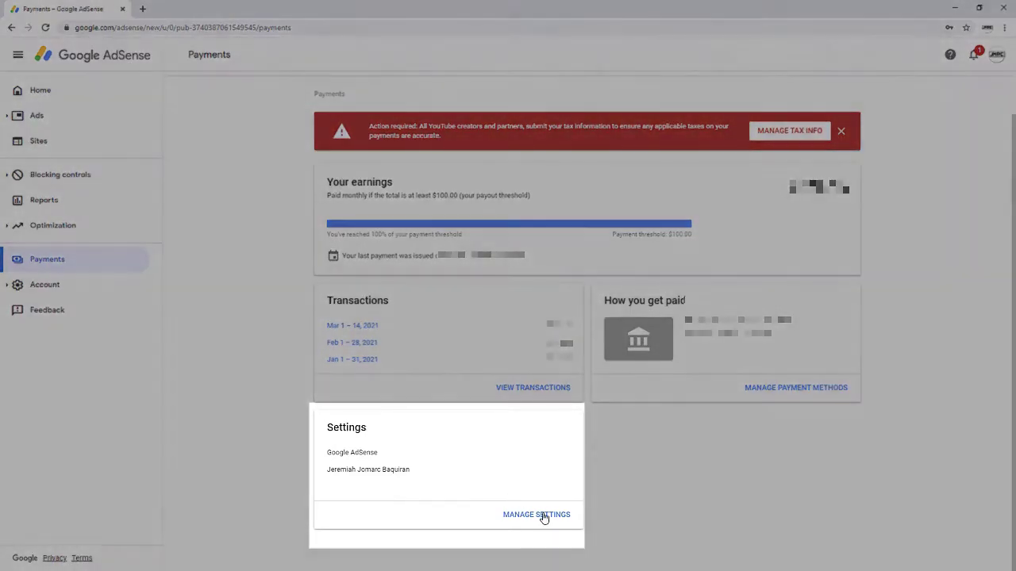
click(536, 523)
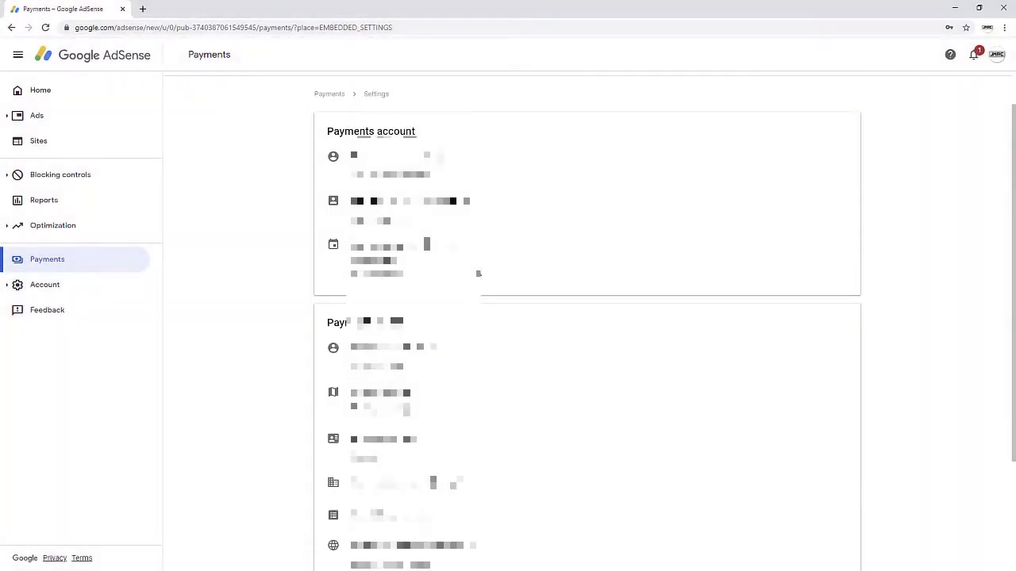
scroll(481, 314, down, 2)
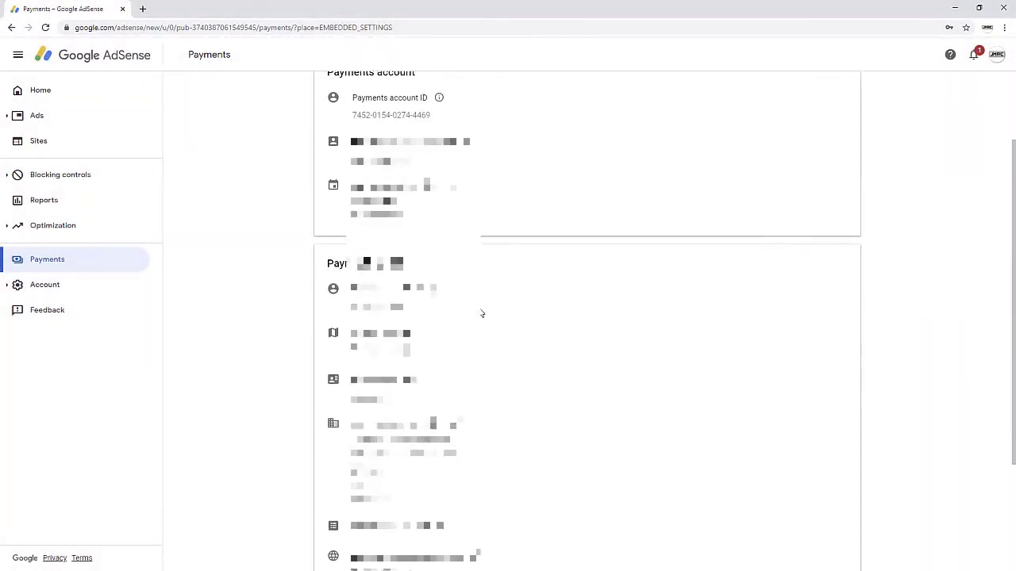
scroll(482, 314, down, 4)
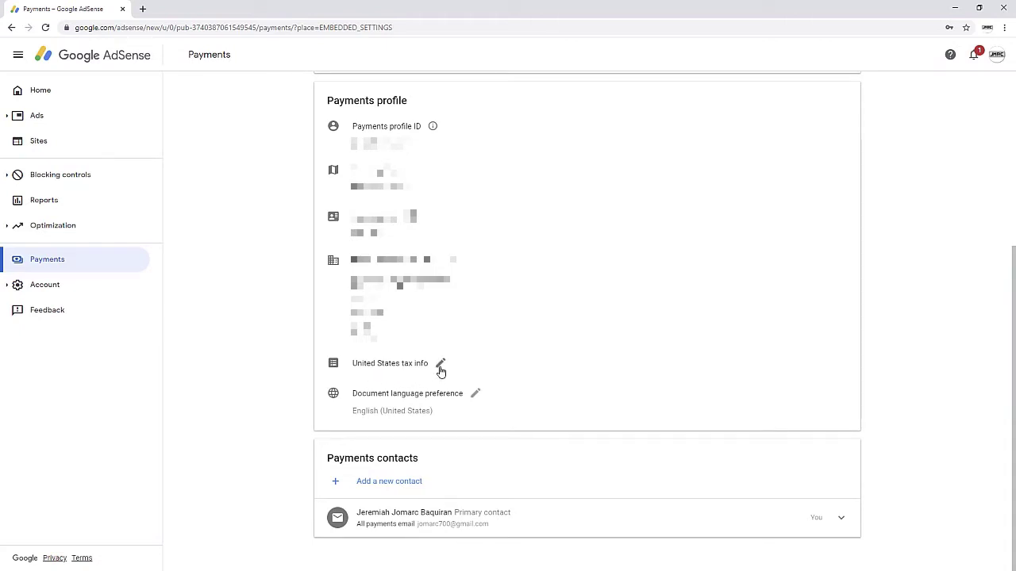
click(441, 367)
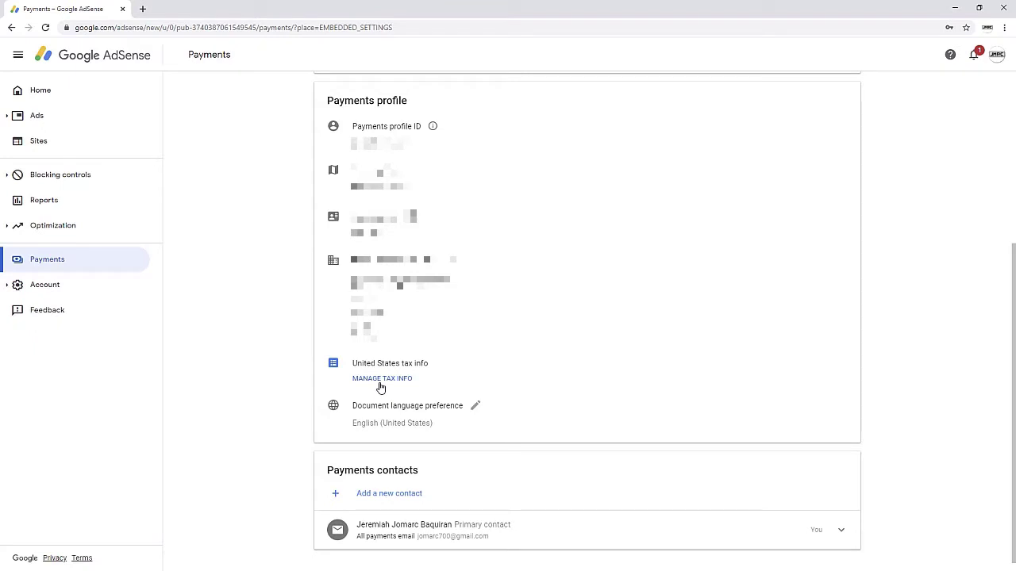
click(380, 380)
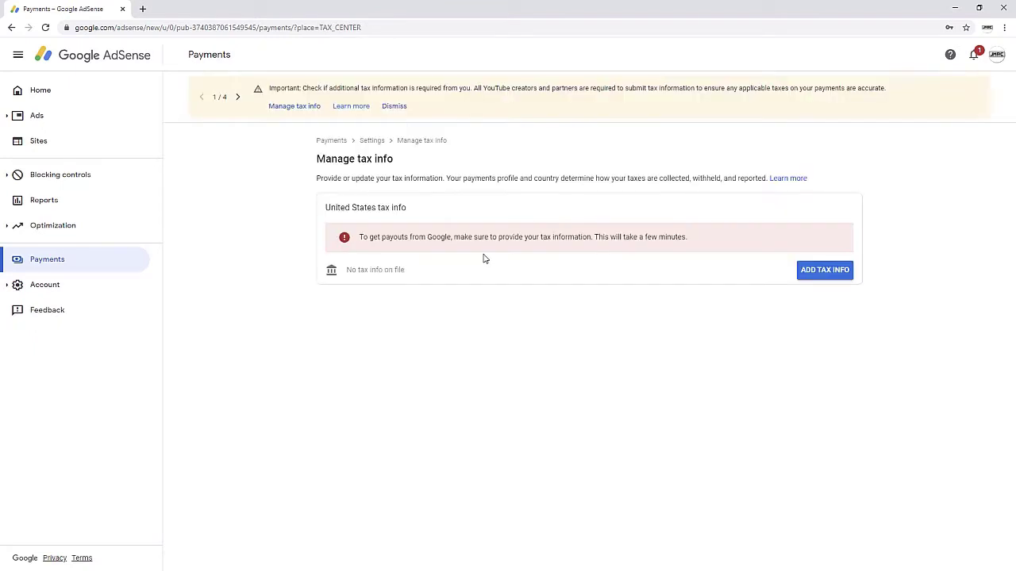
Step: Add new United States tax info, keeping Individual as the account type
click(826, 273)
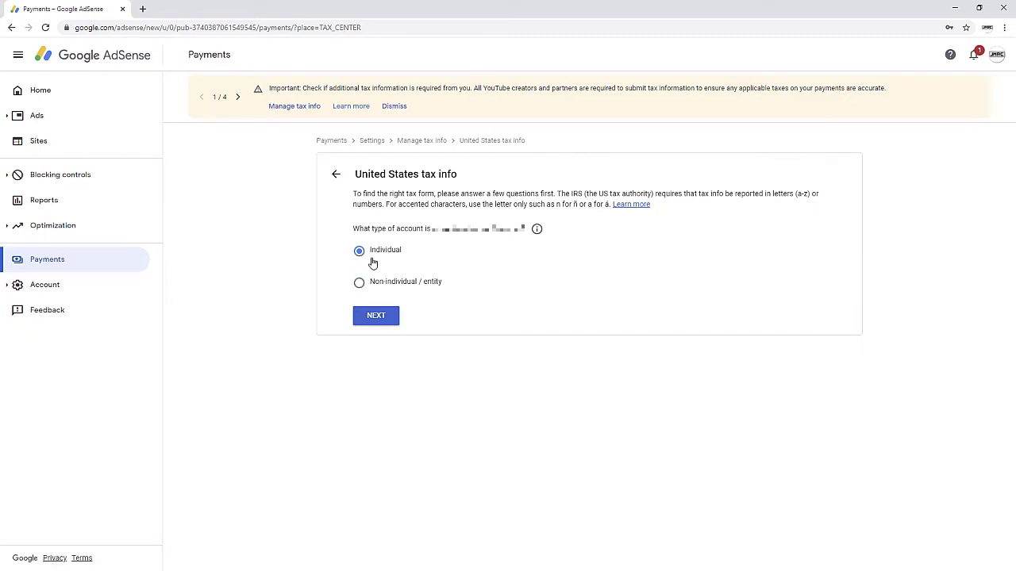
Step: Answer No to being a U.S. citizen or resident and choose the W-8BEN form
click(375, 317)
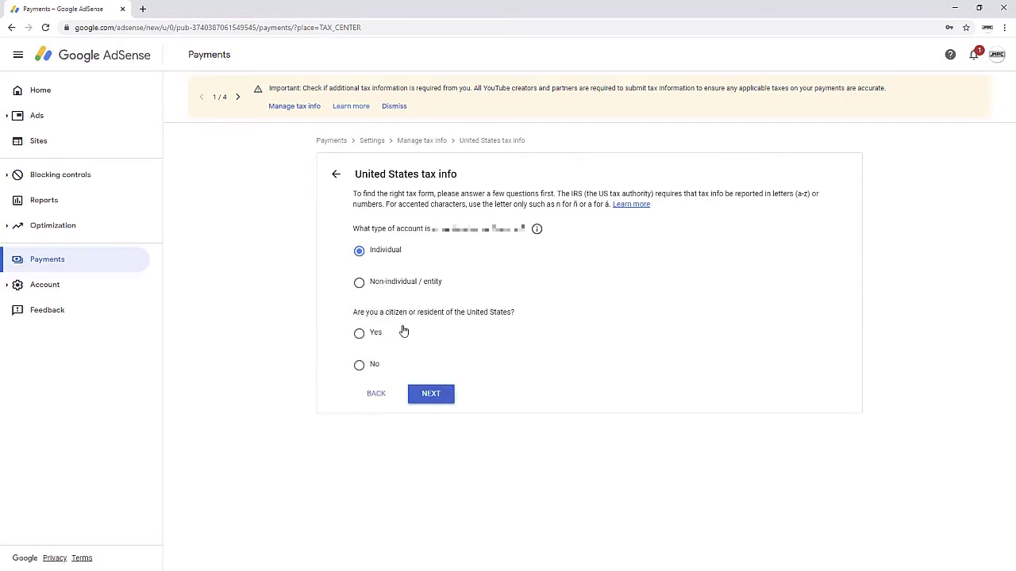
click(359, 365)
click(430, 394)
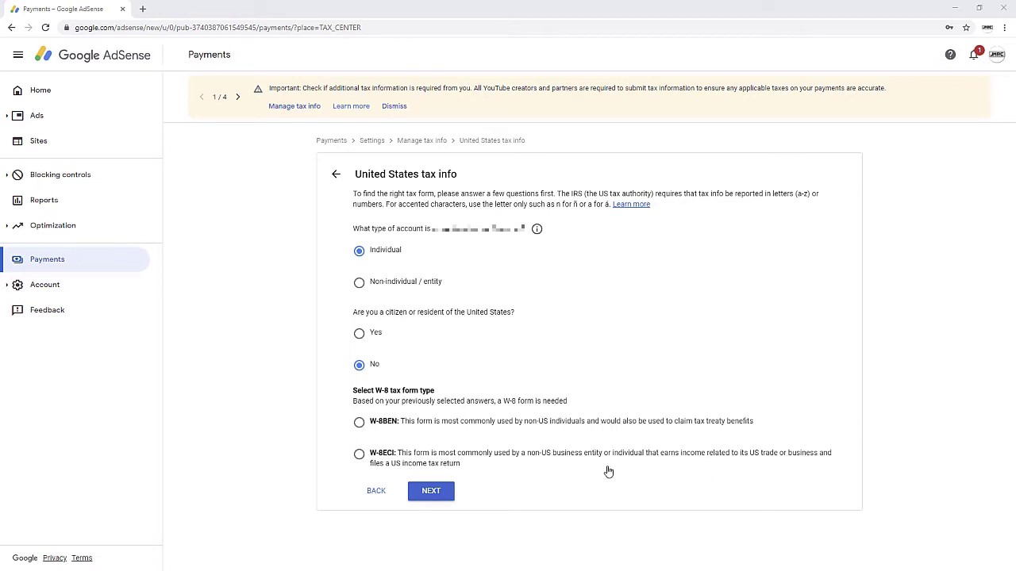
click(362, 427)
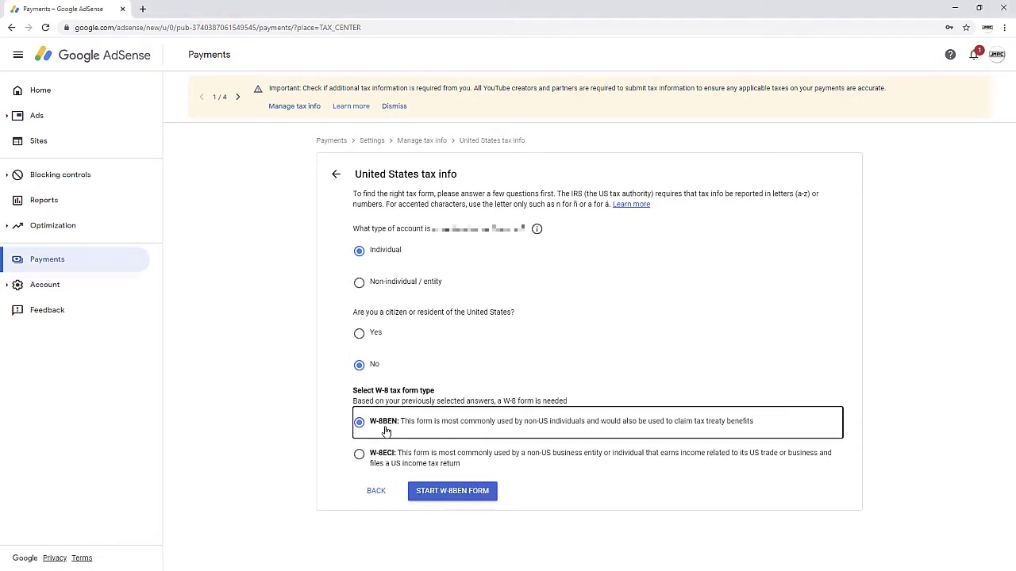
Step: Start the W-8BEN form and set Country of citizenship to Philippines
click(446, 496)
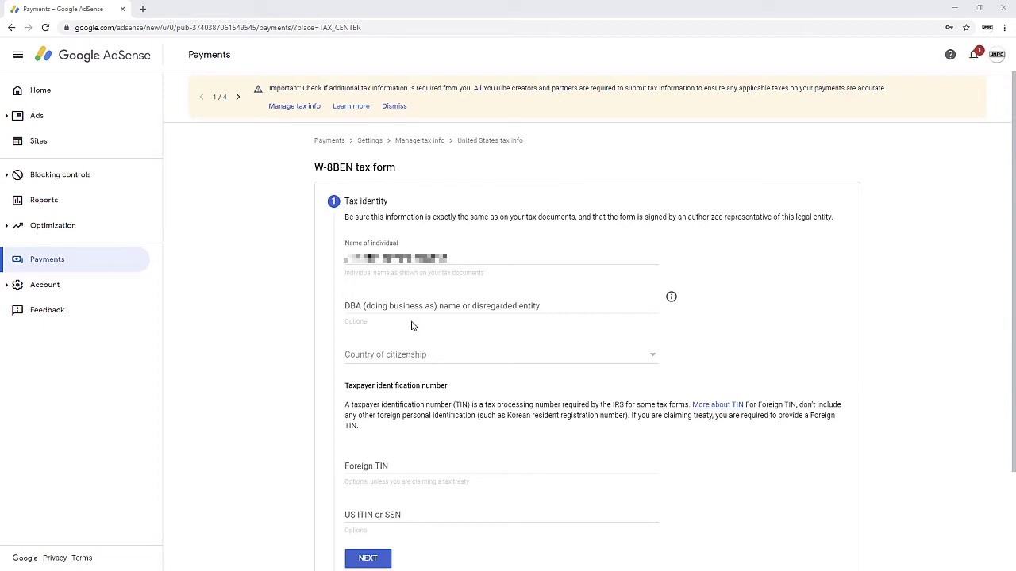
scroll(449, 358, down, 1)
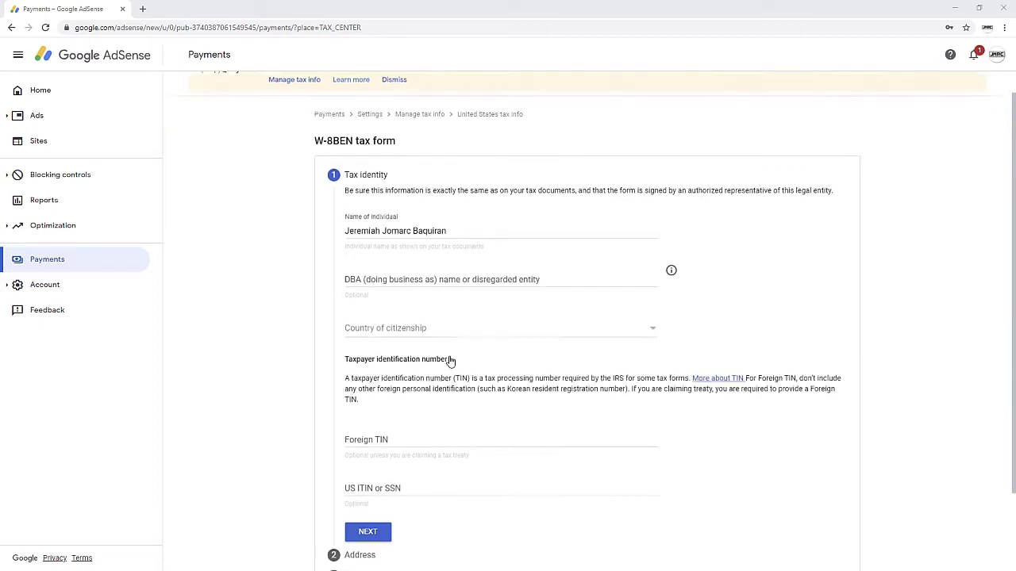
click(470, 256)
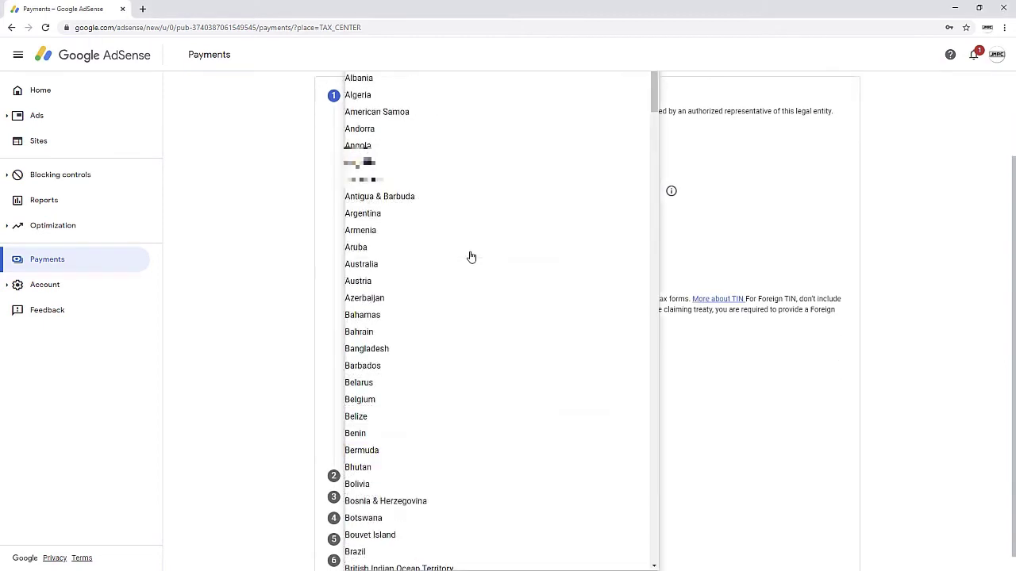
scroll(470, 256, down, 6)
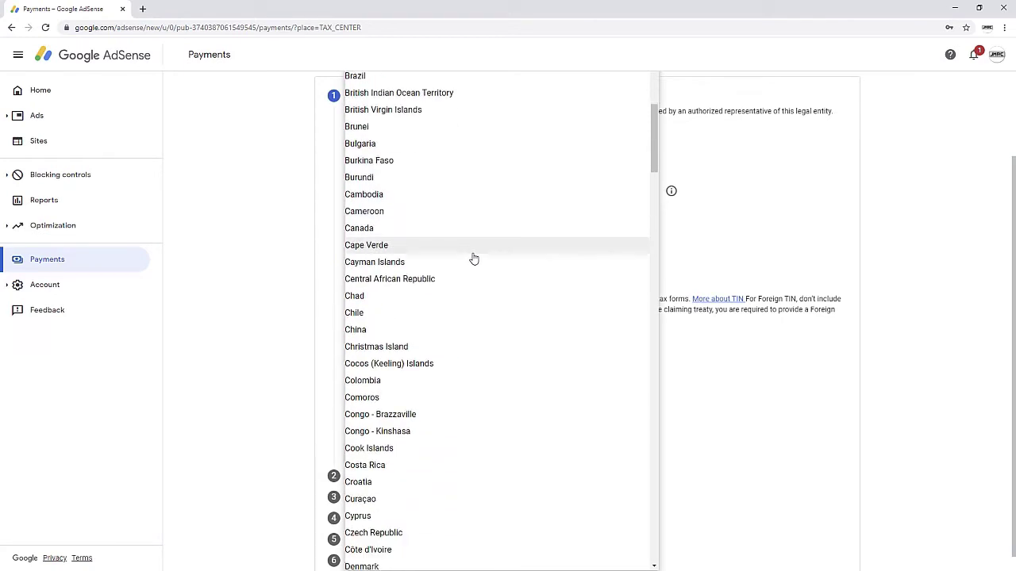
key(p)
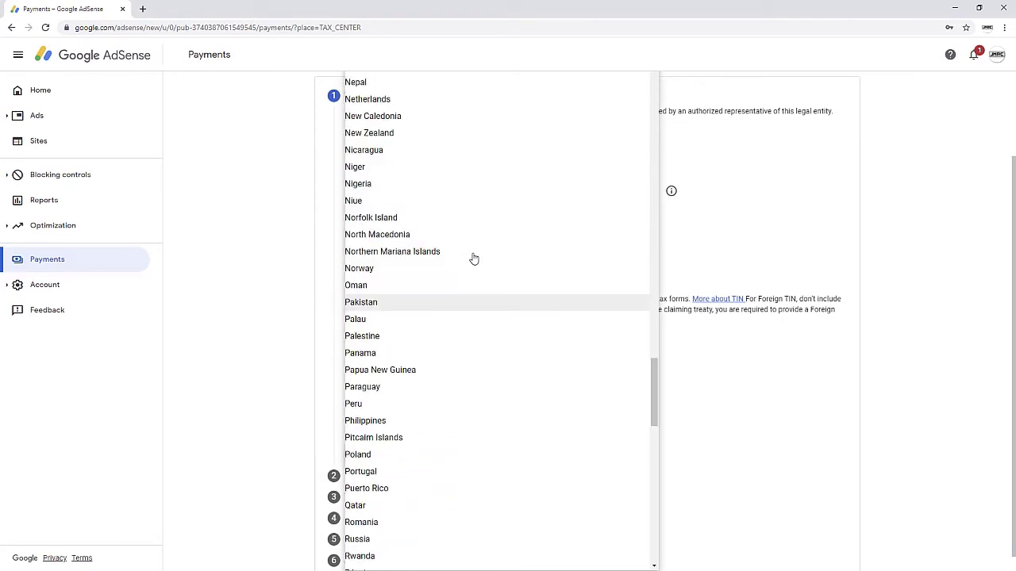
scroll(468, 270, down, 1)
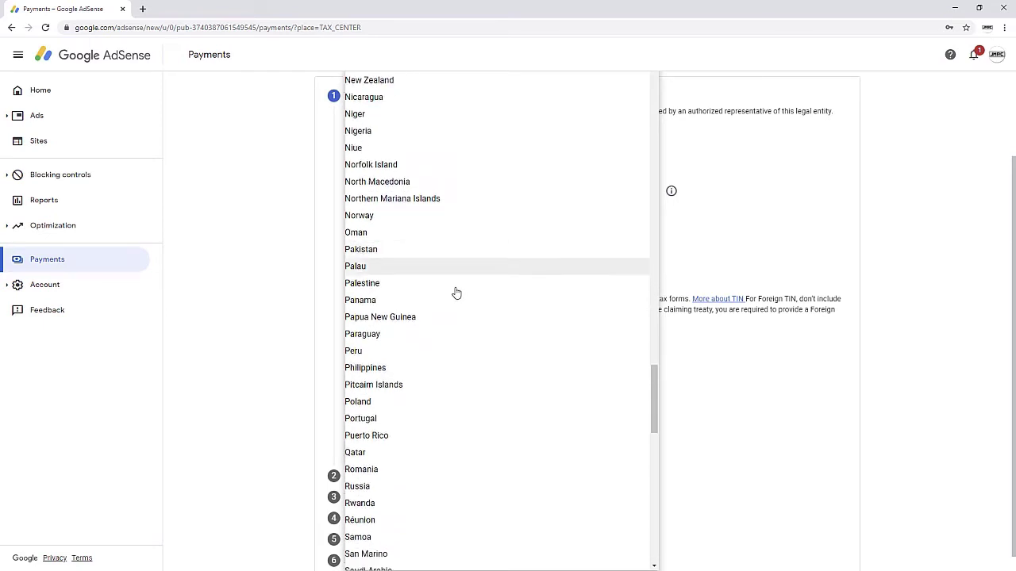
click(423, 372)
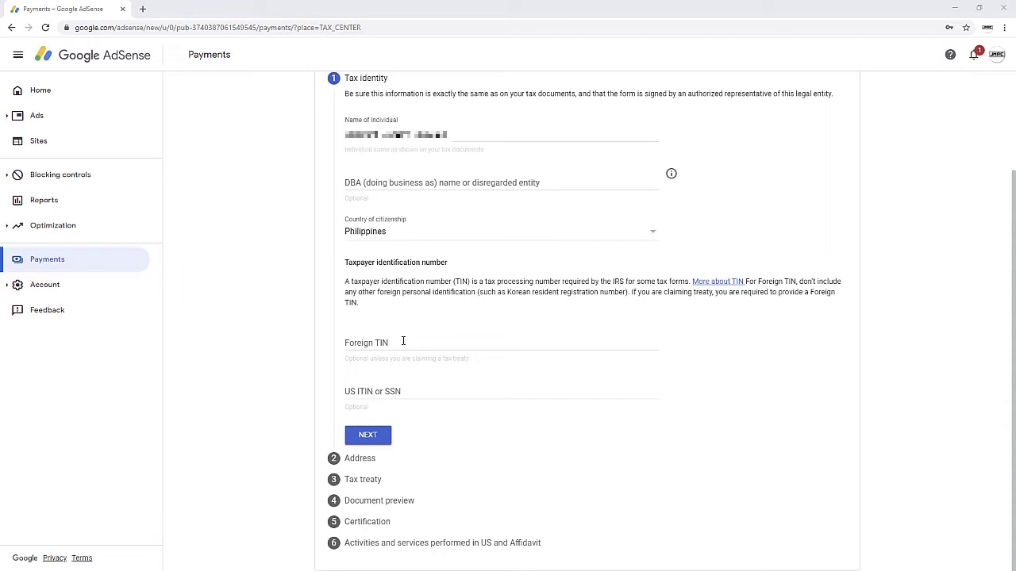
Step: Enter the foreign tax identification number and continue to the Address step
click(403, 341)
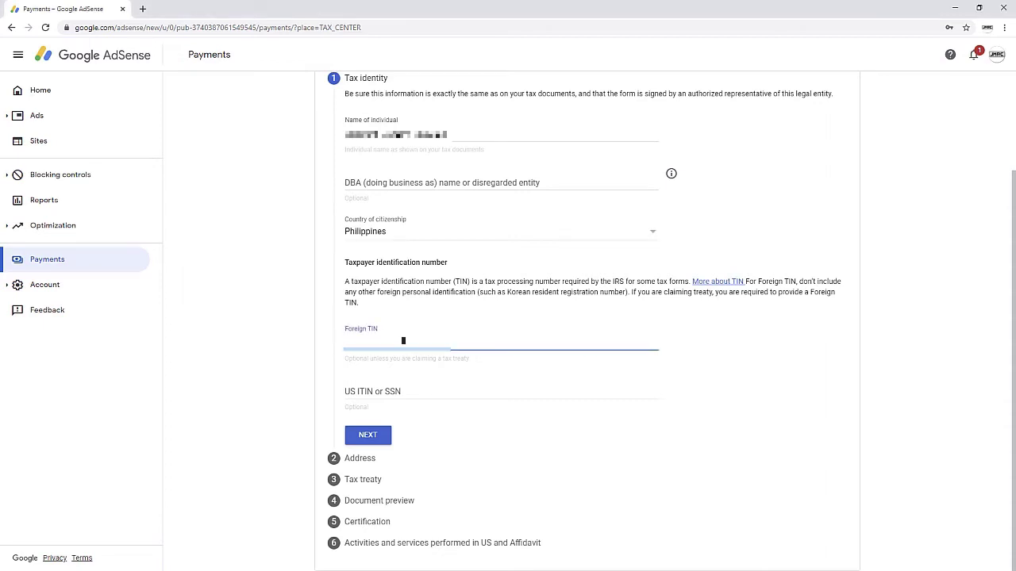
text(123-456-789-000)
click(369, 436)
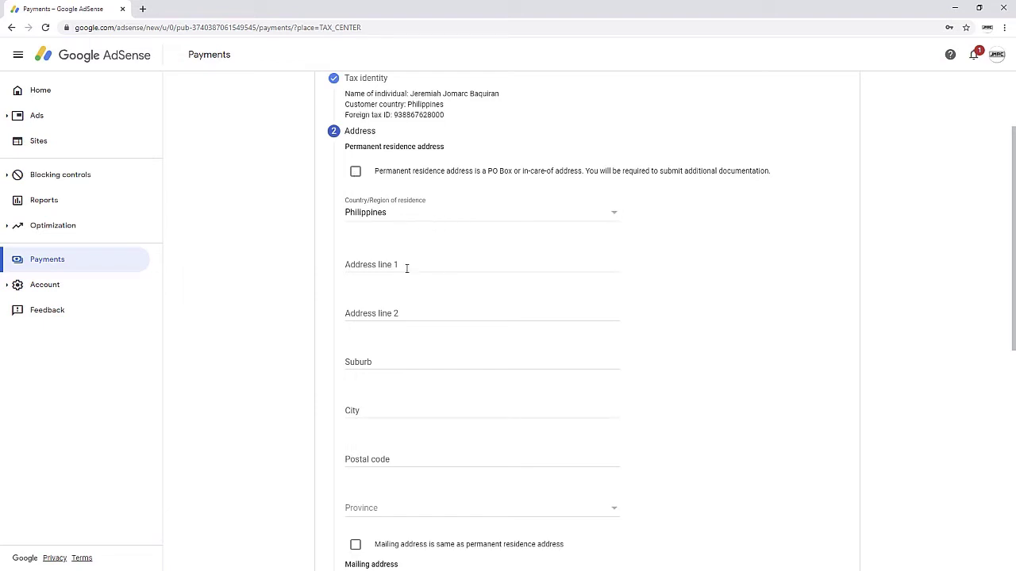
Step: Fill the permanent address from a saved suggestion, province Metro Manila, mailing address the same
scroll(406, 268, down, 1)
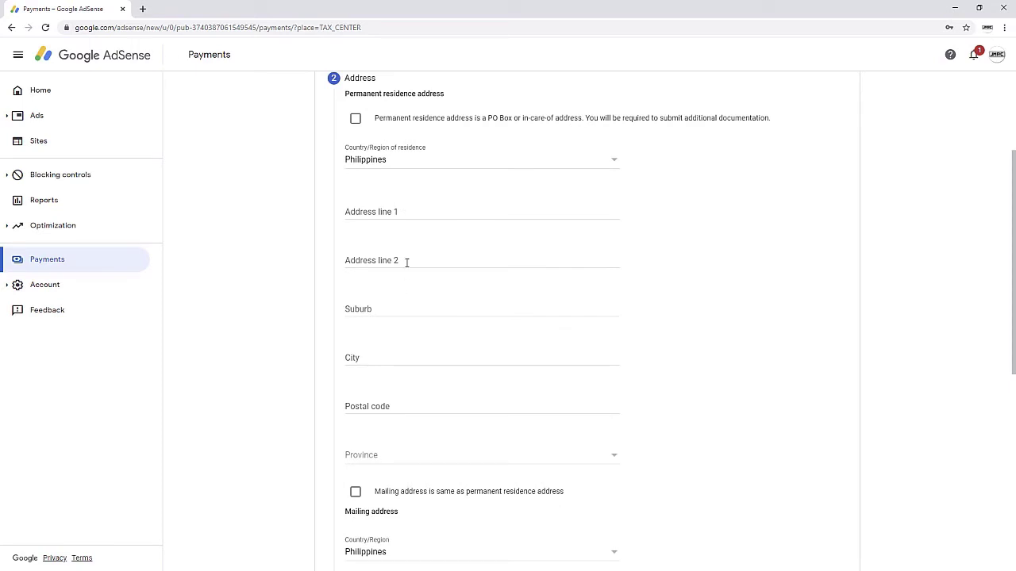
click(396, 212)
click(413, 230)
click(476, 455)
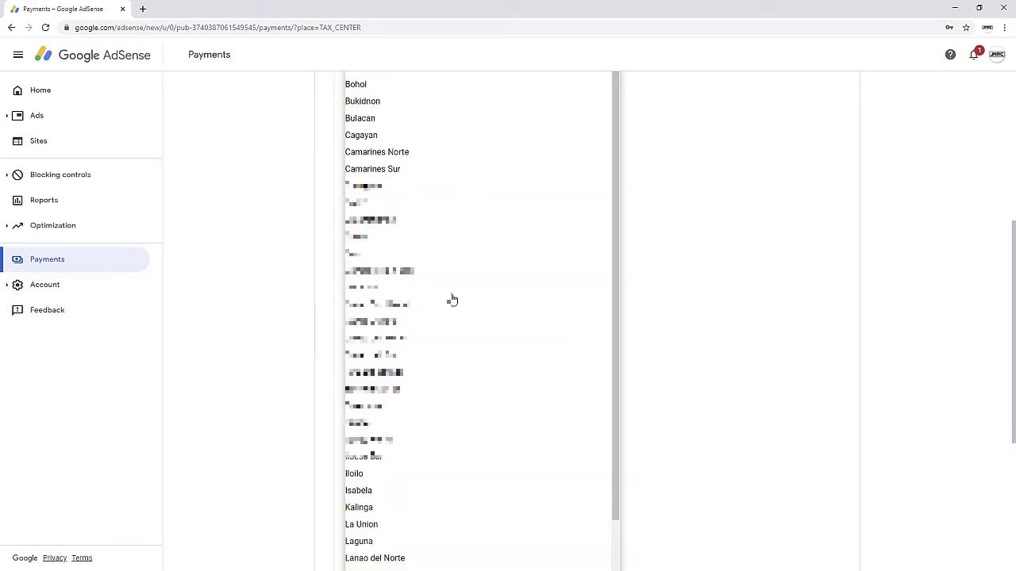
scroll(453, 299, down, 4)
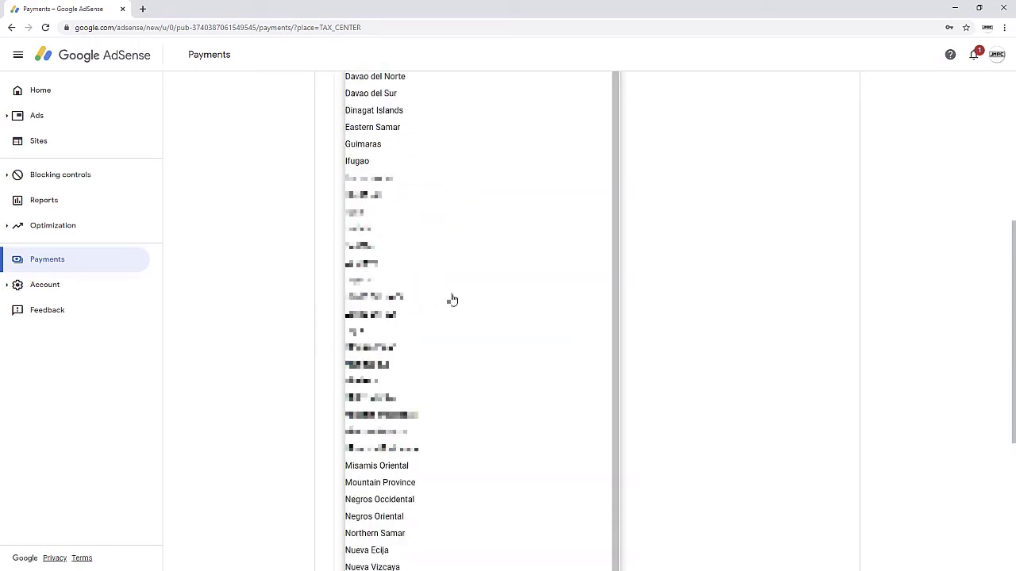
click(410, 403)
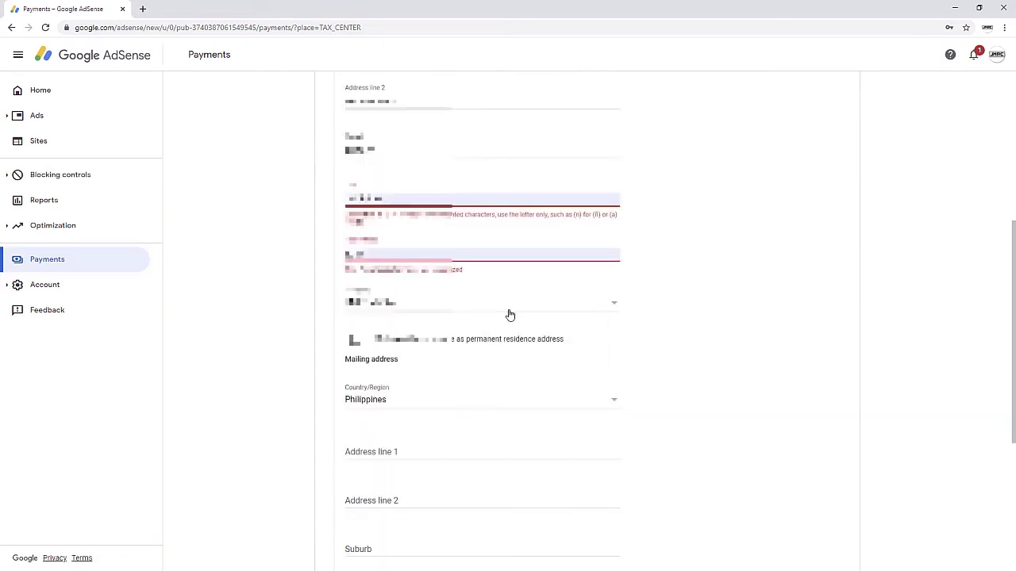
click(355, 341)
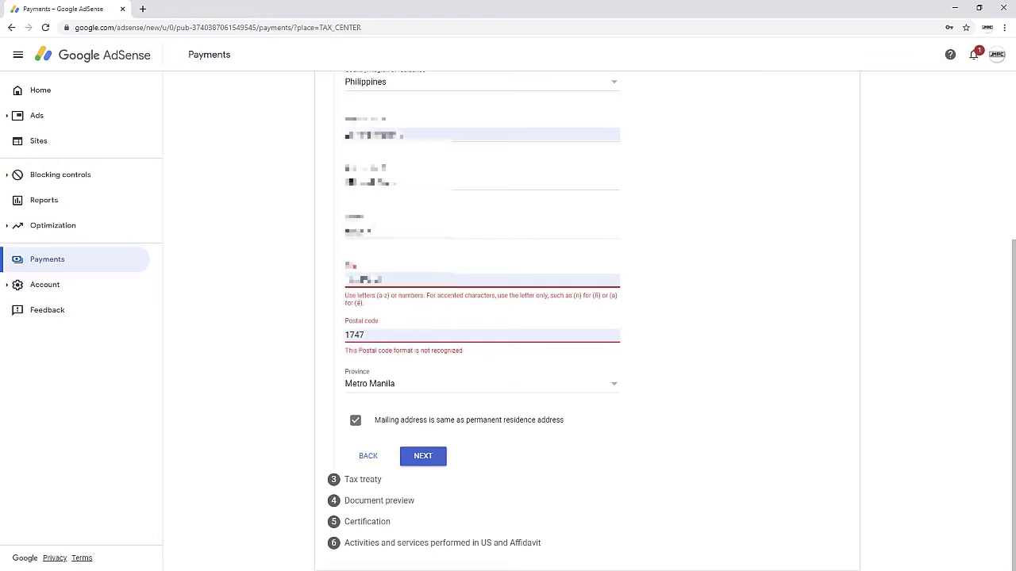
Step: Clear the postal code, leaving it blank, and advance to the Tax treaty step
click(379, 283)
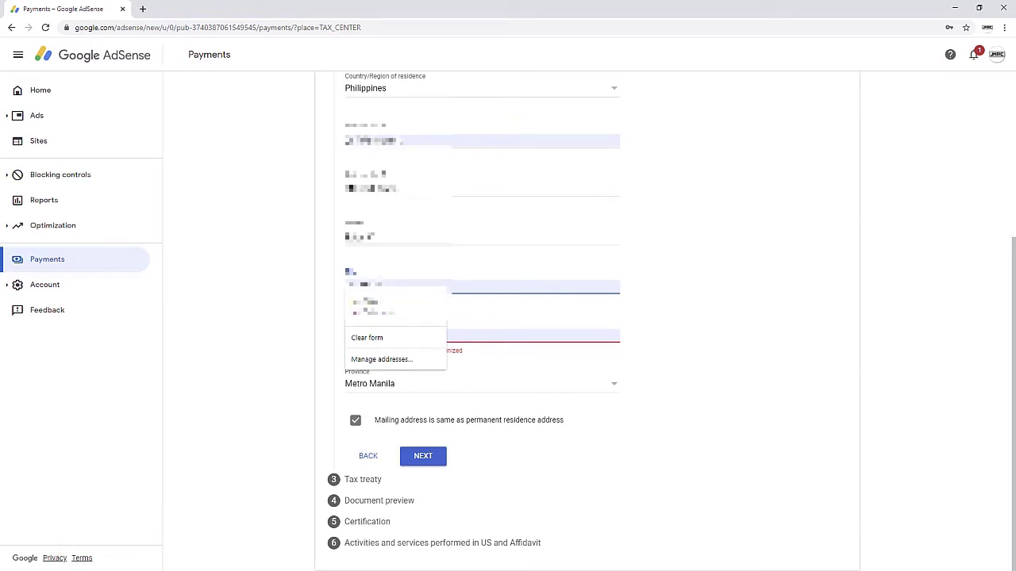
click(374, 286)
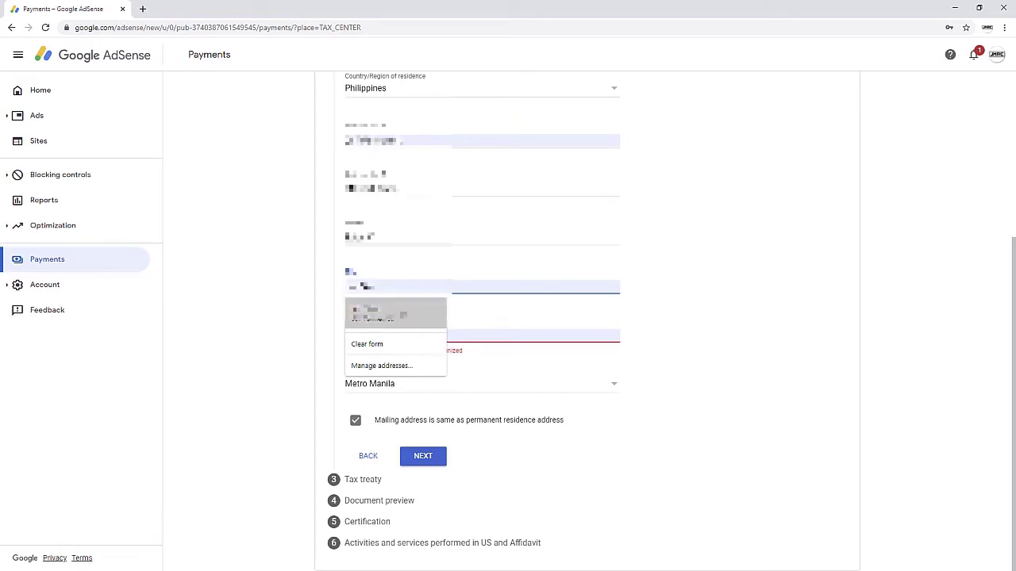
key(BackSpace)
key(BackSpace)
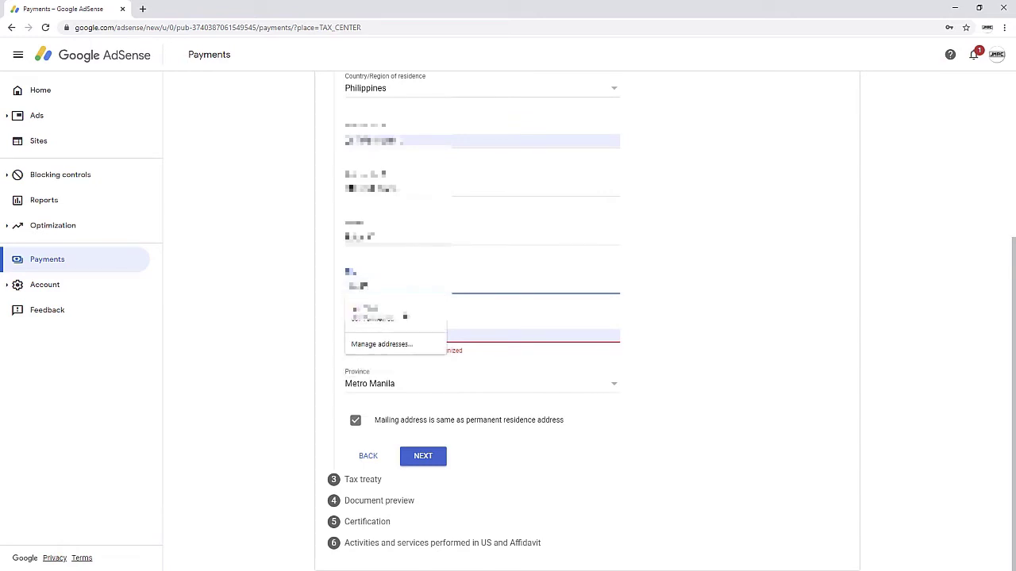
key(Tab)
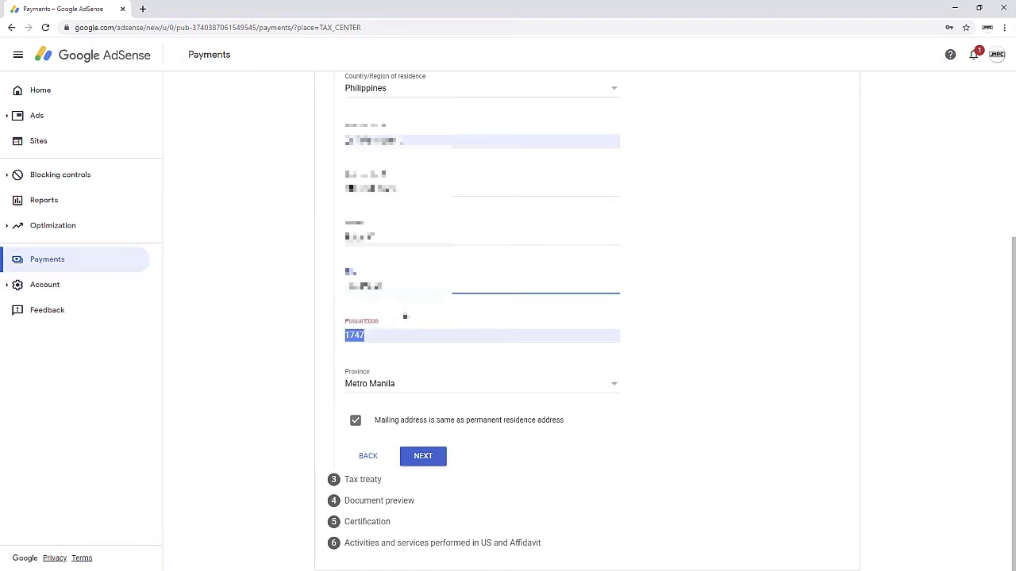
click(284, 355)
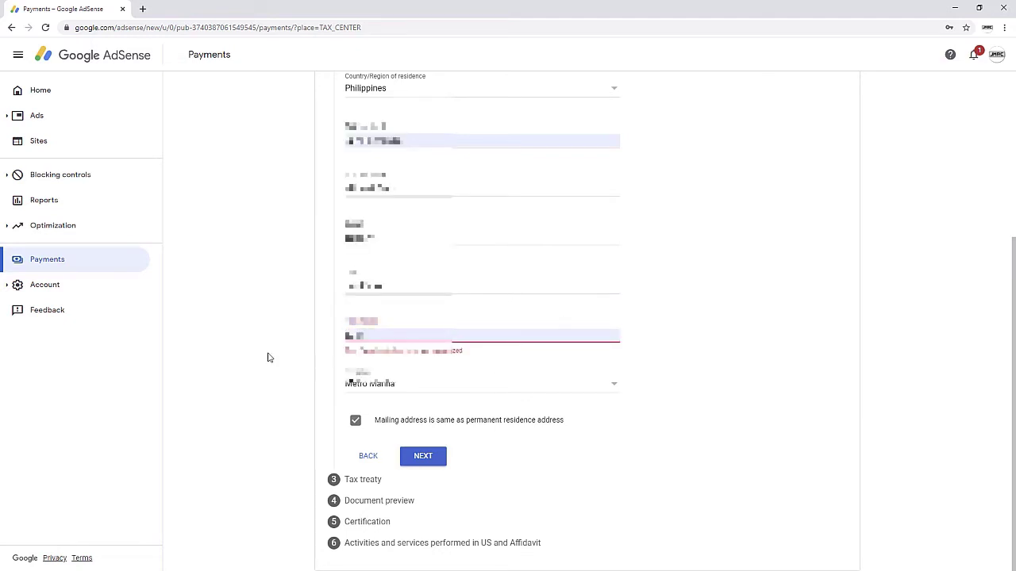
drag(372, 337, 283, 336)
key(BackSpace)
key(Tab)
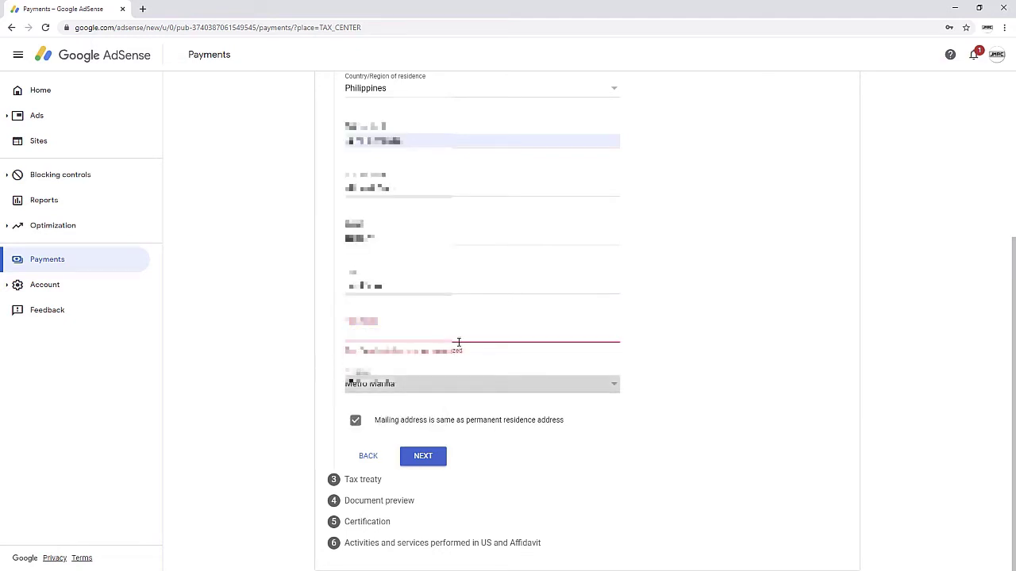
click(397, 338)
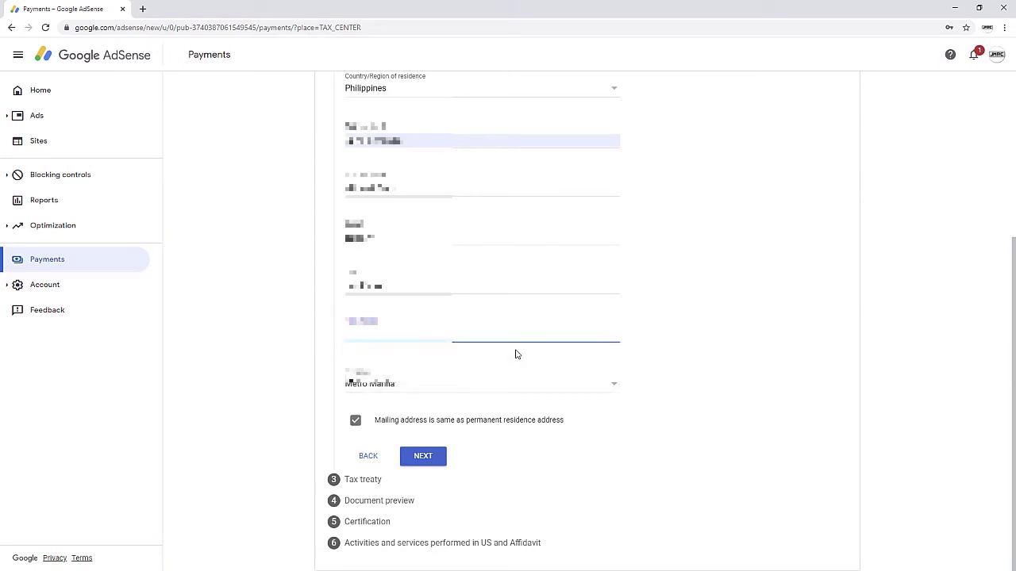
key(Tab)
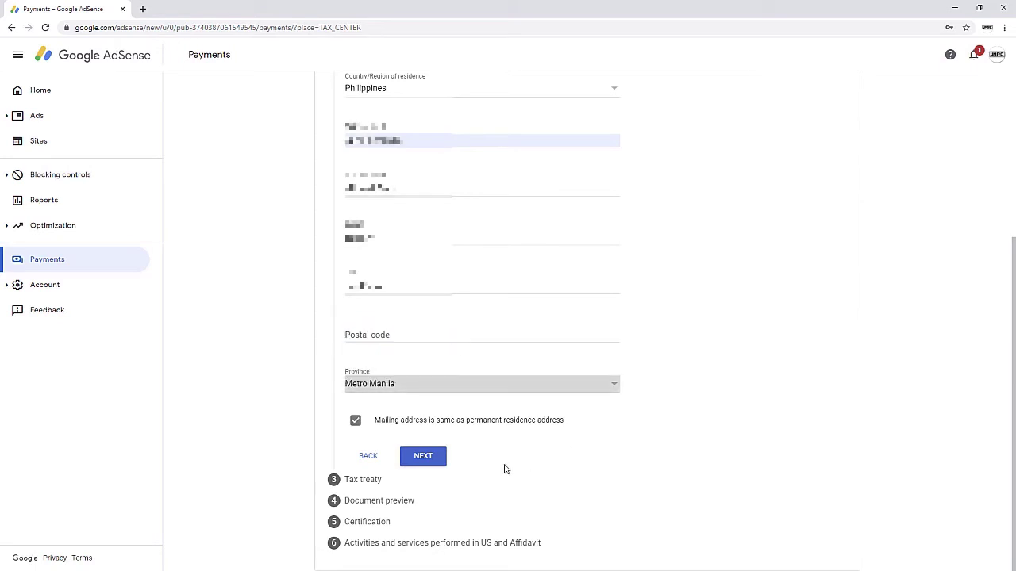
click(423, 456)
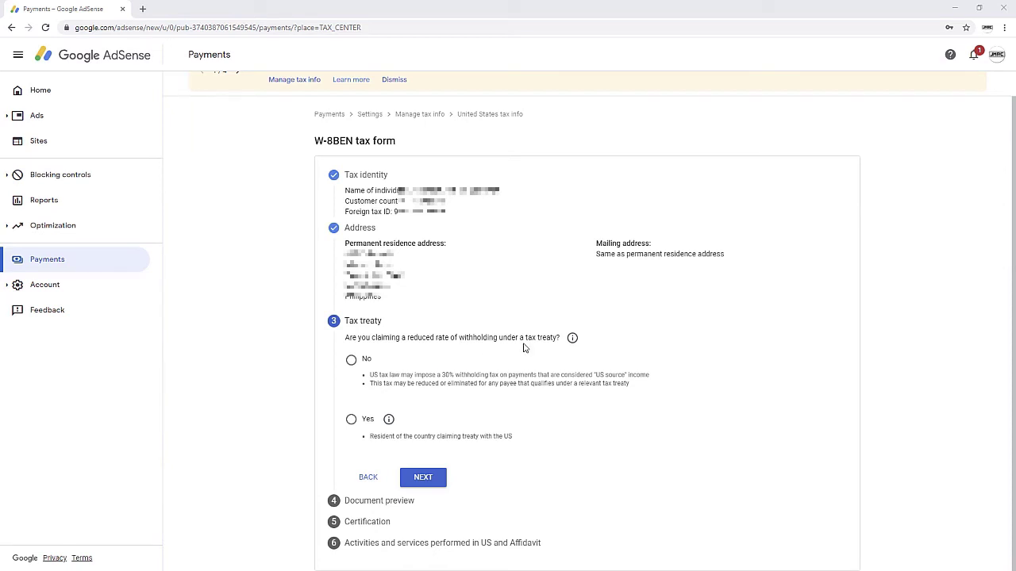
Step: Claim a reduced treaty withholding rate as a resident of Philippines
click(351, 421)
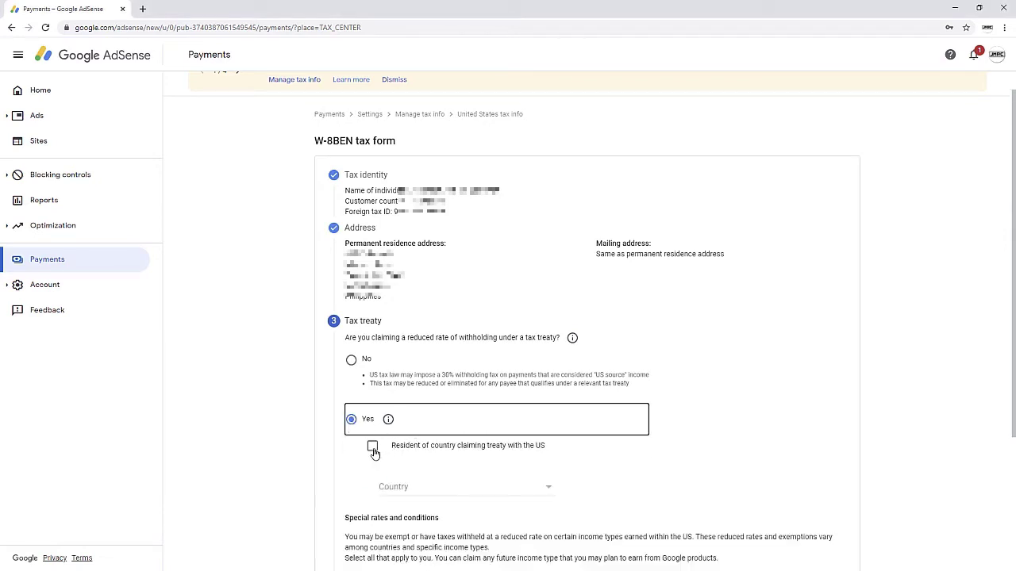
click(372, 447)
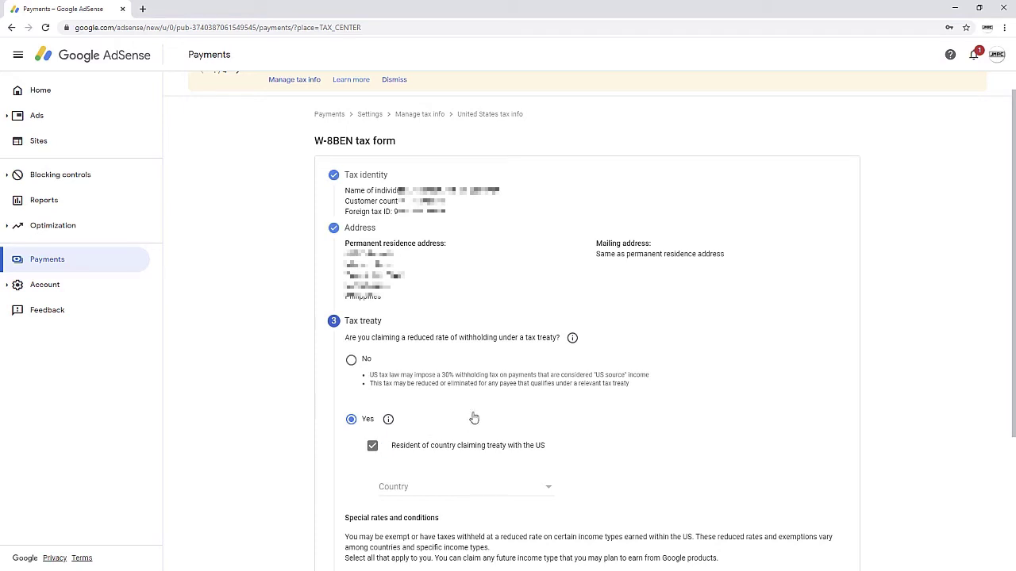
scroll(472, 417, down, 2)
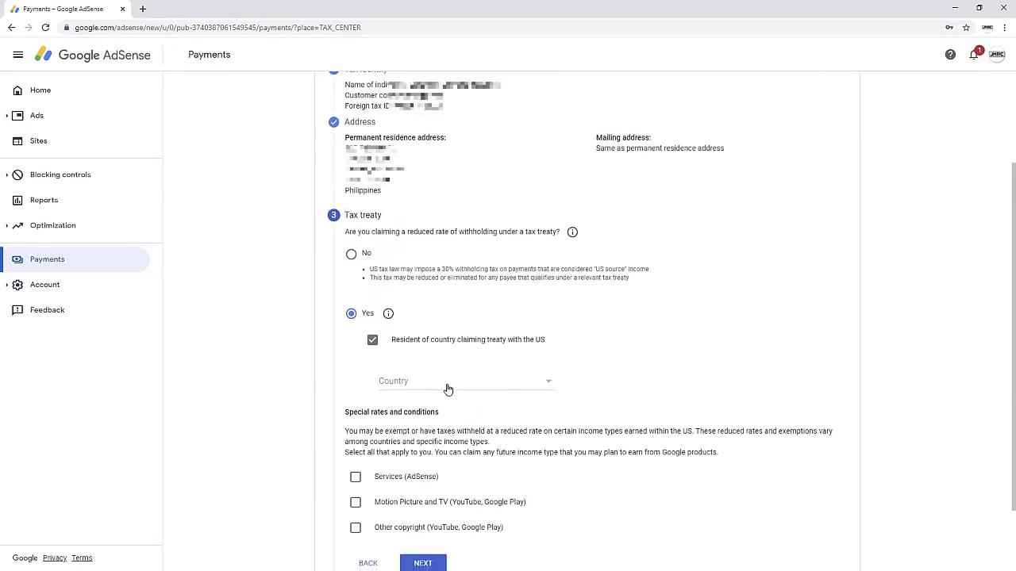
click(448, 389)
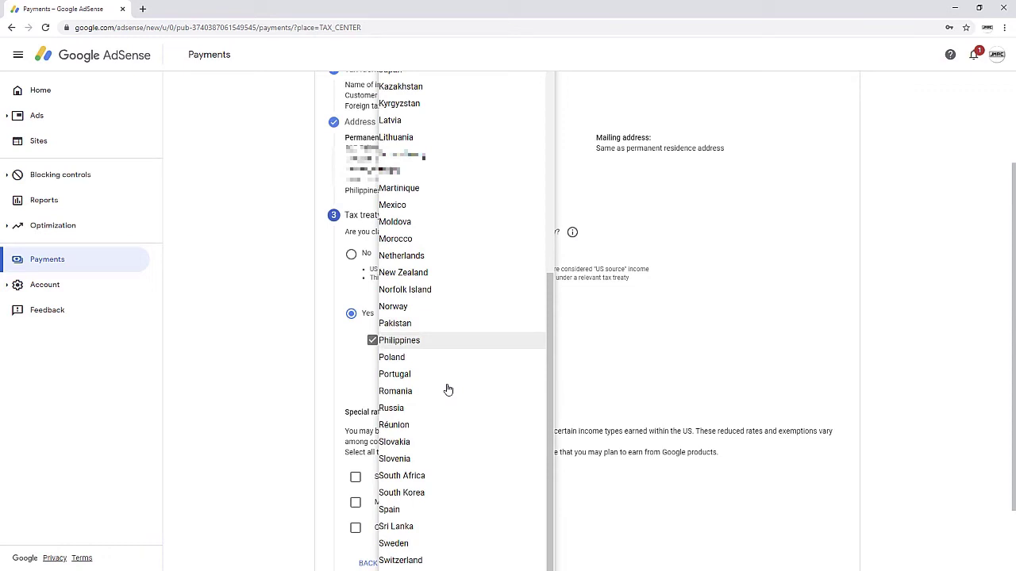
key(Return)
scroll(462, 357, down, 2)
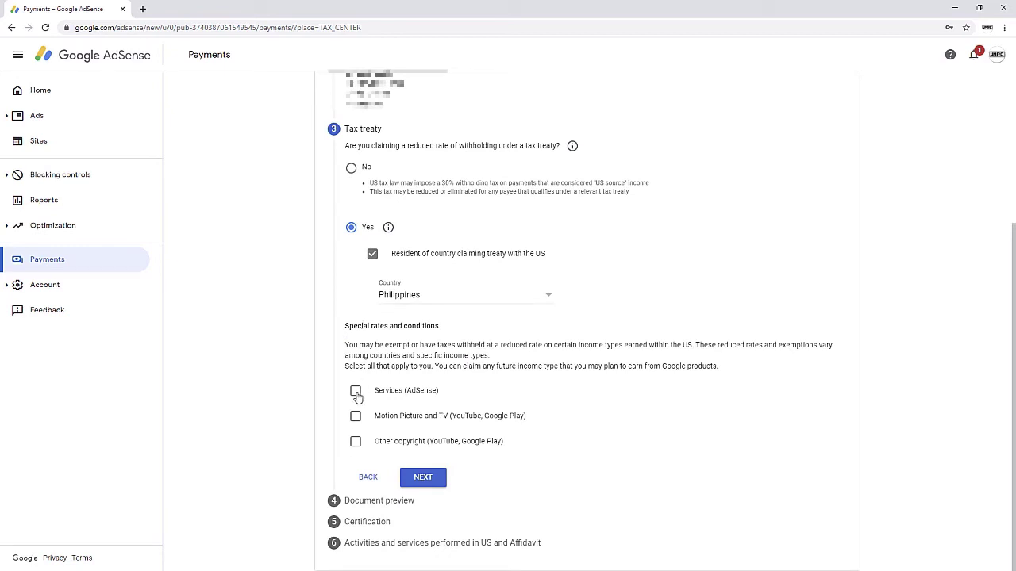
Step: Claim Services (AdSense) under Article 8 paragraph 1 at 0% and confirm the treaty terms
click(355, 392)
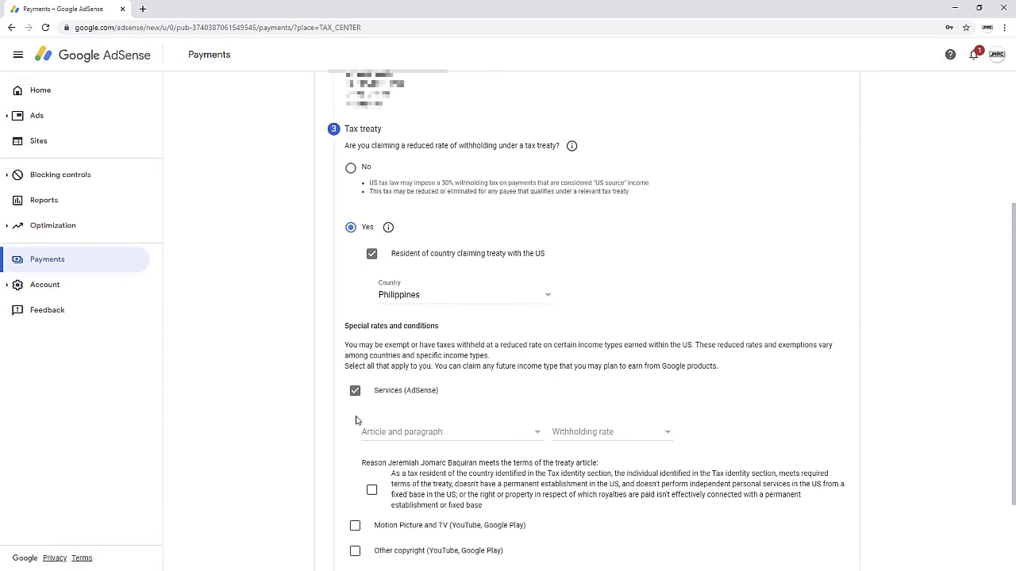
scroll(356, 461, down, 1)
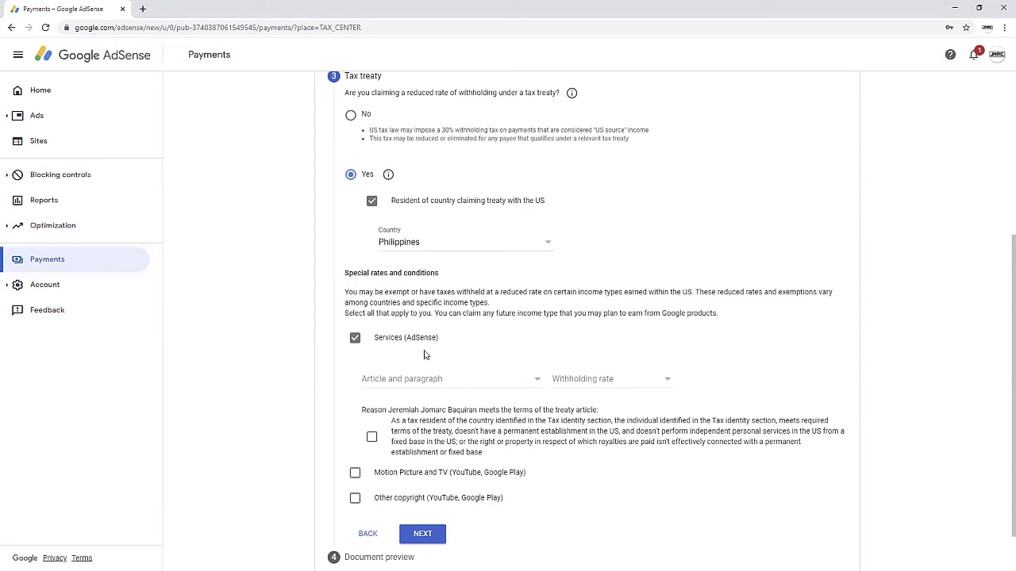
click(427, 381)
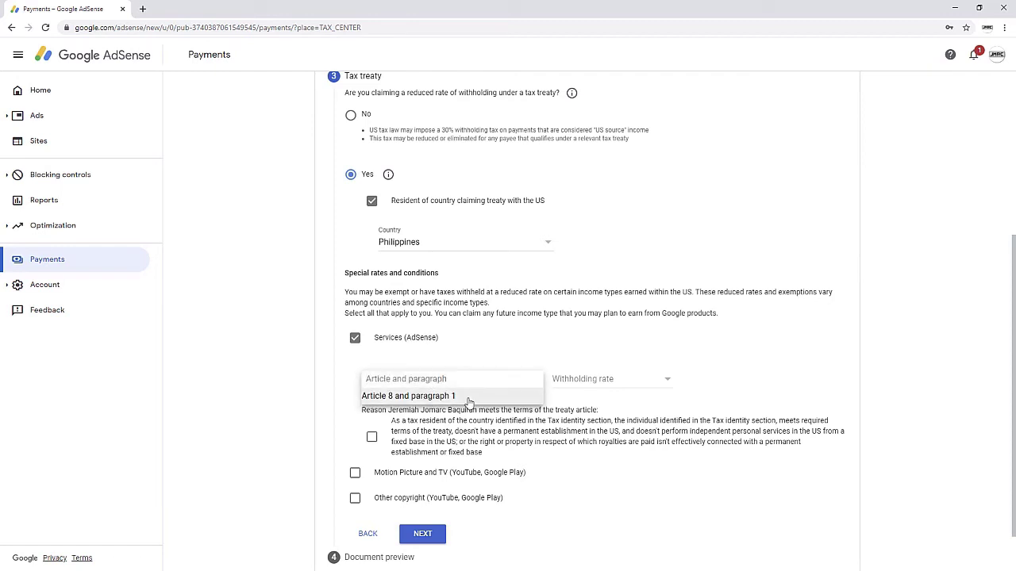
click(470, 399)
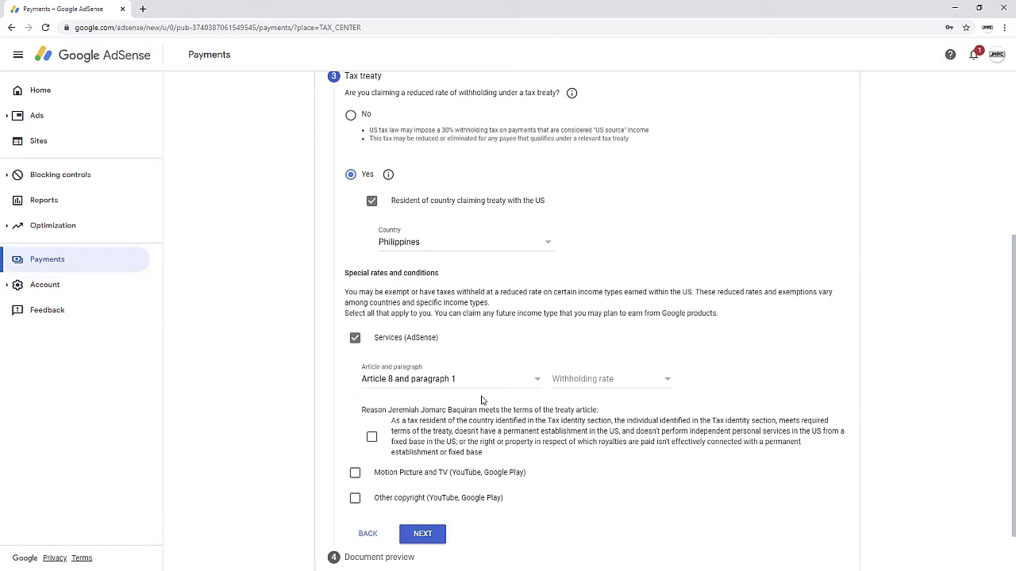
click(598, 386)
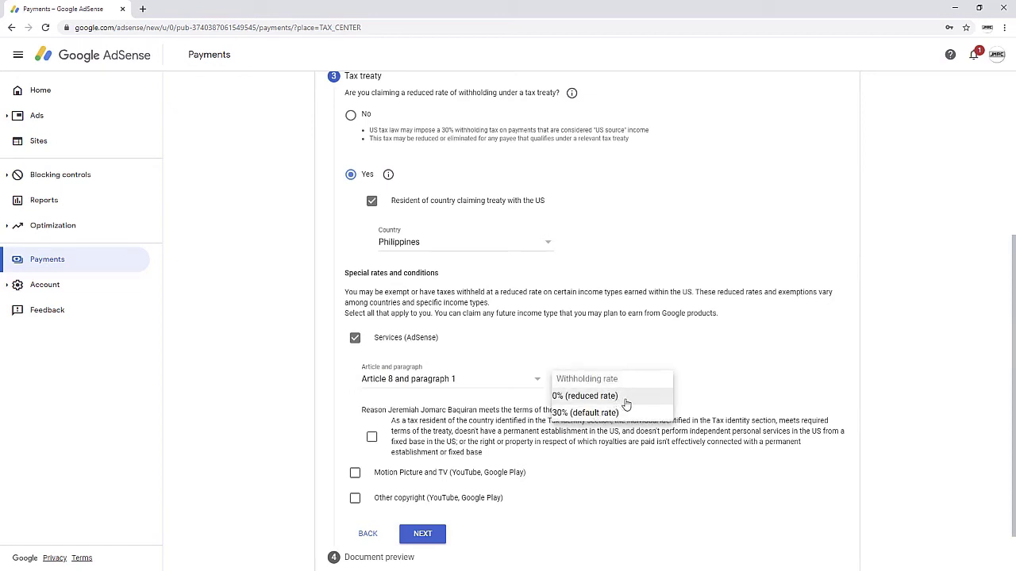
click(629, 399)
scroll(627, 397, down, 1)
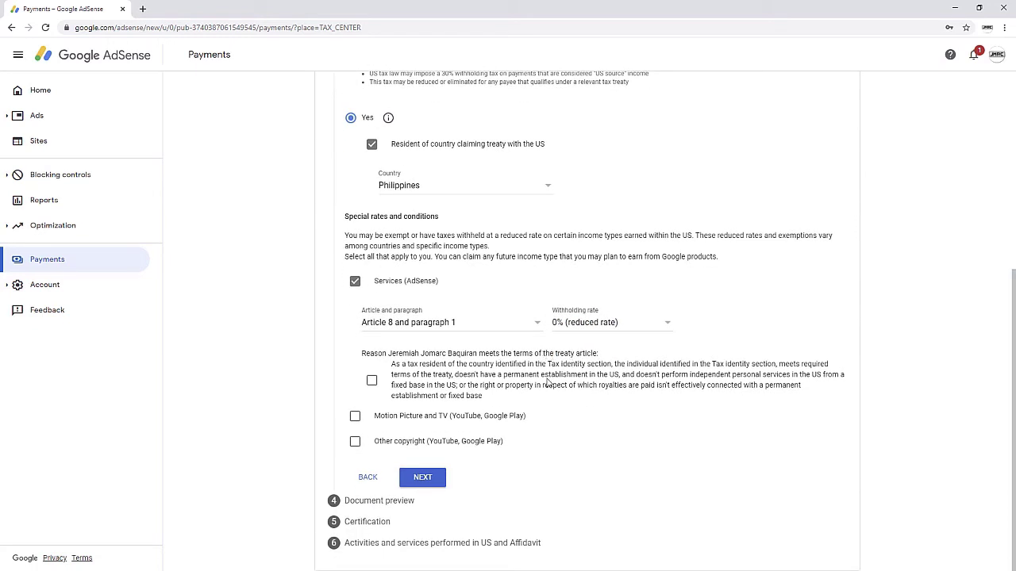
click(371, 383)
Step: Claim Motion Picture and TV under Article 13 paragraph 2A at 15%, confirming treaty terms
click(354, 418)
scroll(472, 366, down, 1)
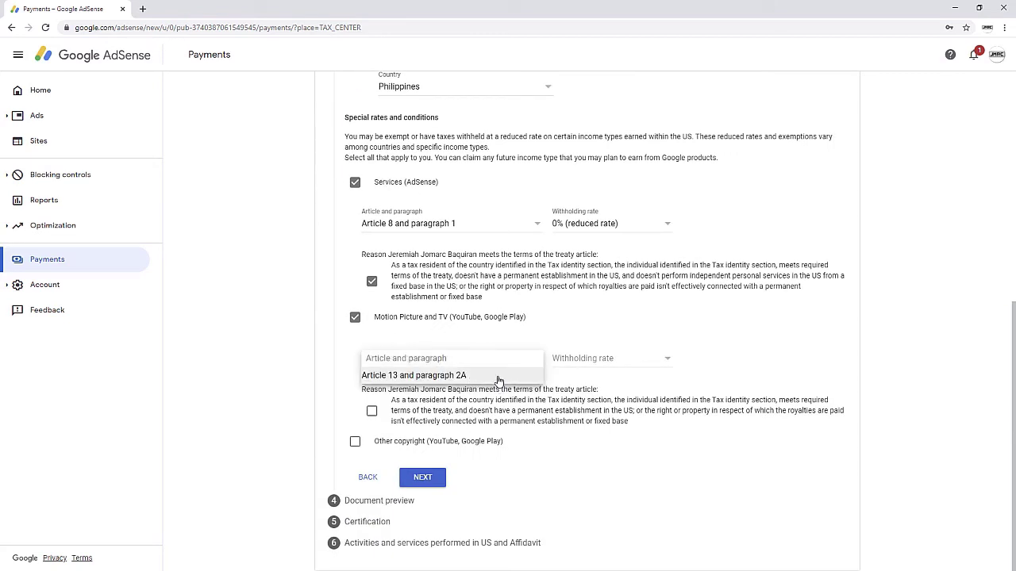
click(498, 378)
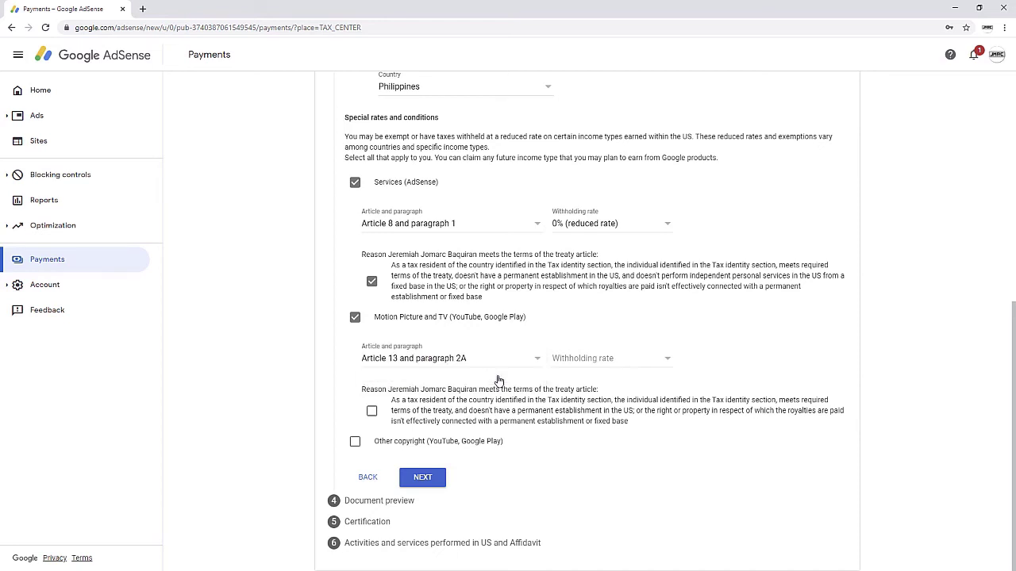
click(599, 362)
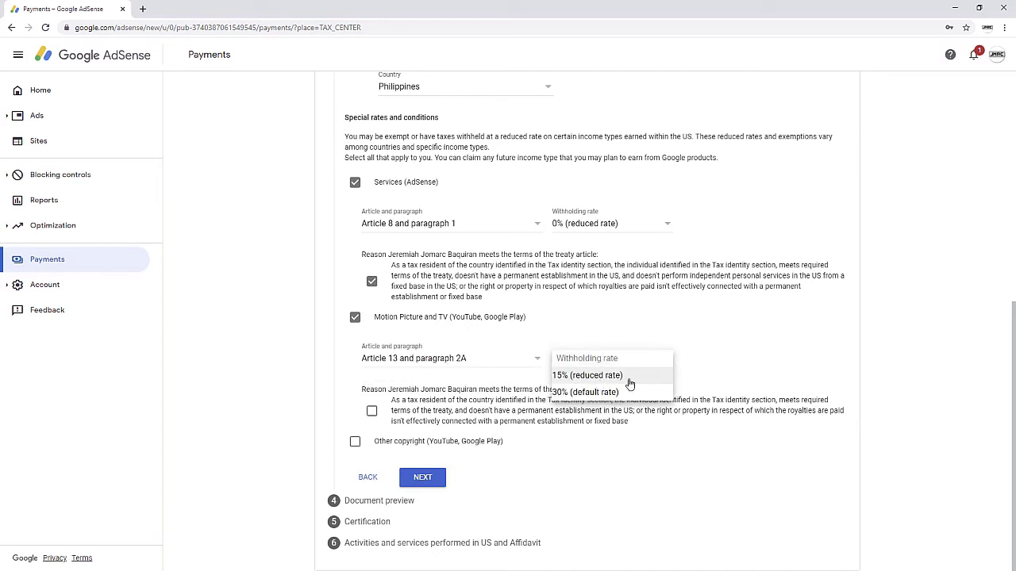
click(633, 379)
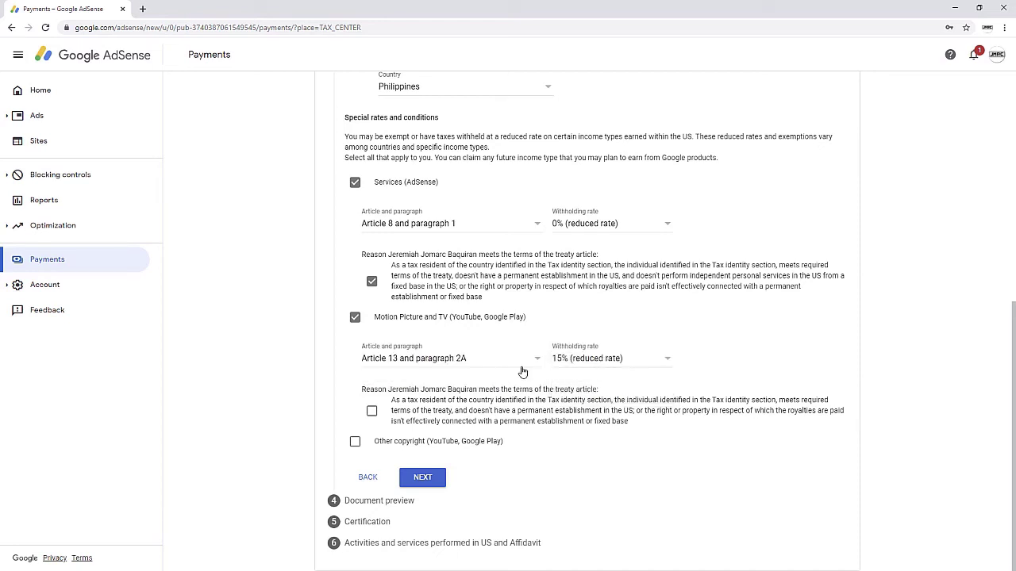
click(372, 412)
Step: Claim Other copyright under Article 13 paragraph 2A at 15%, confirm terms, and finish the treaty step
click(356, 443)
scroll(355, 397, down, 1)
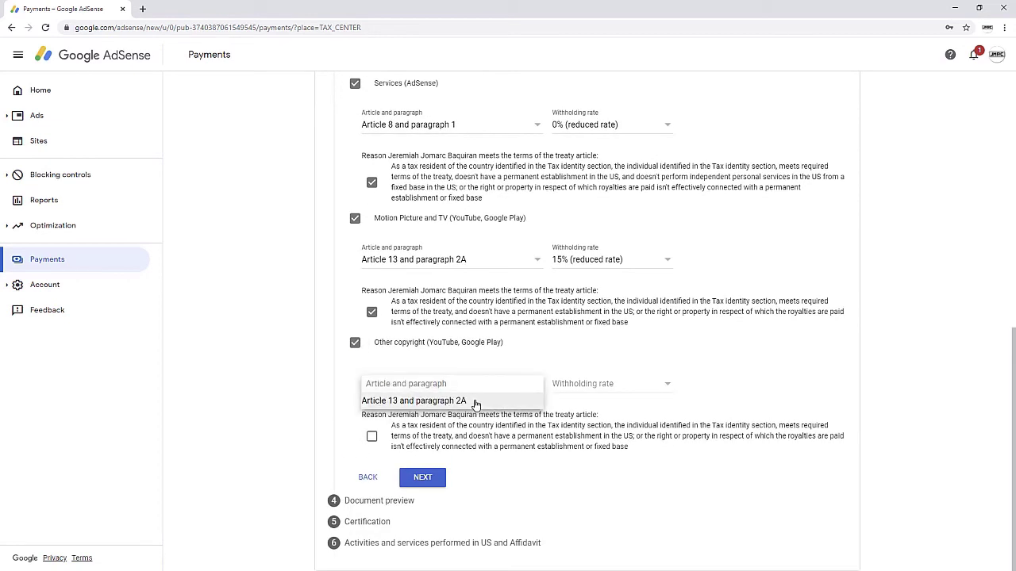
click(476, 404)
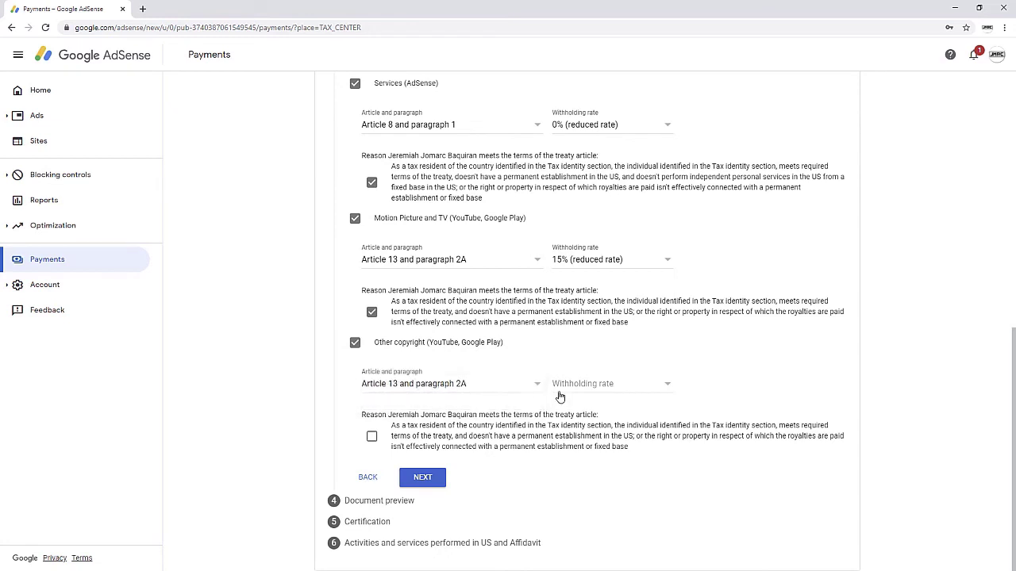
click(585, 385)
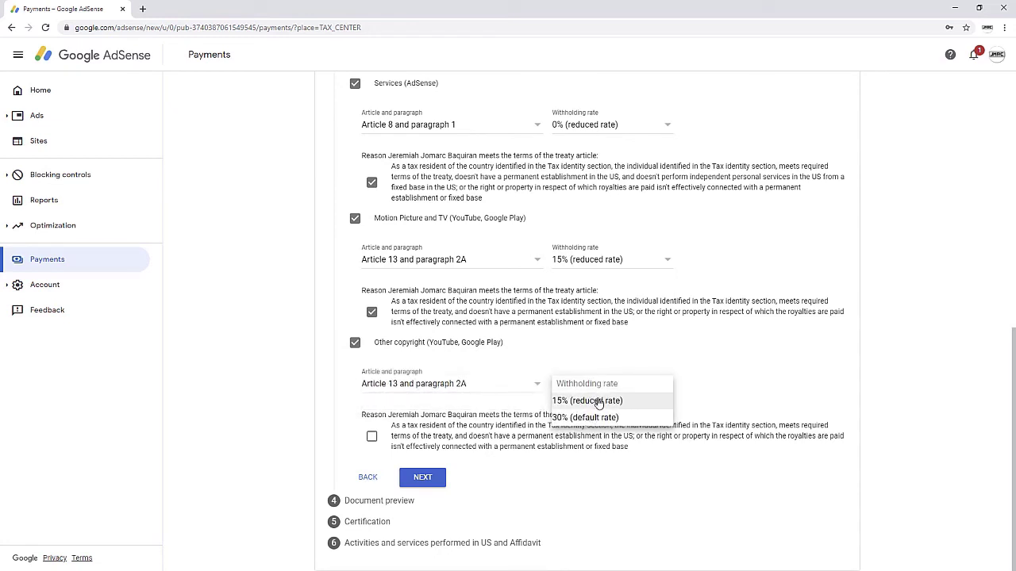
click(594, 401)
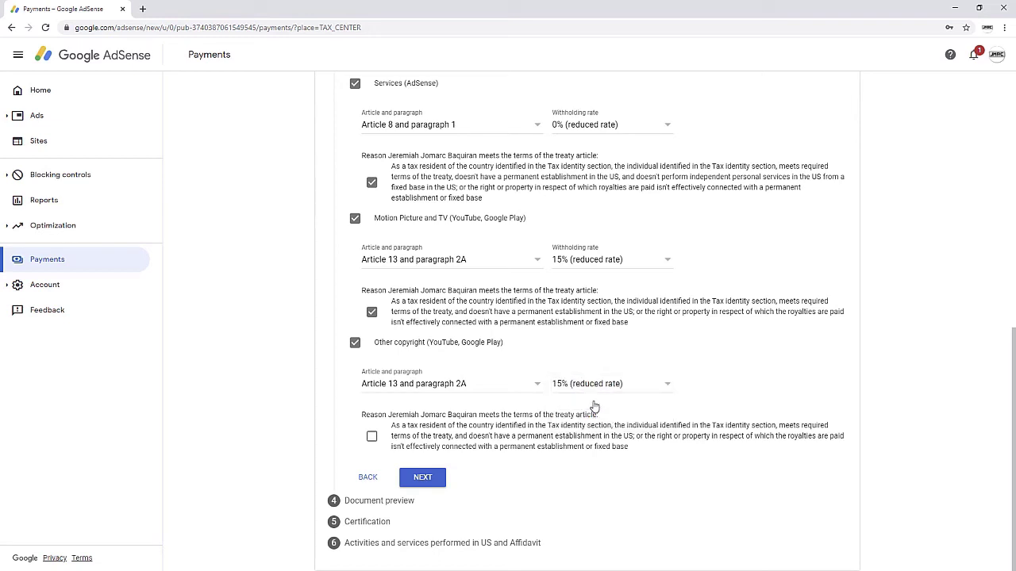
click(372, 442)
click(425, 480)
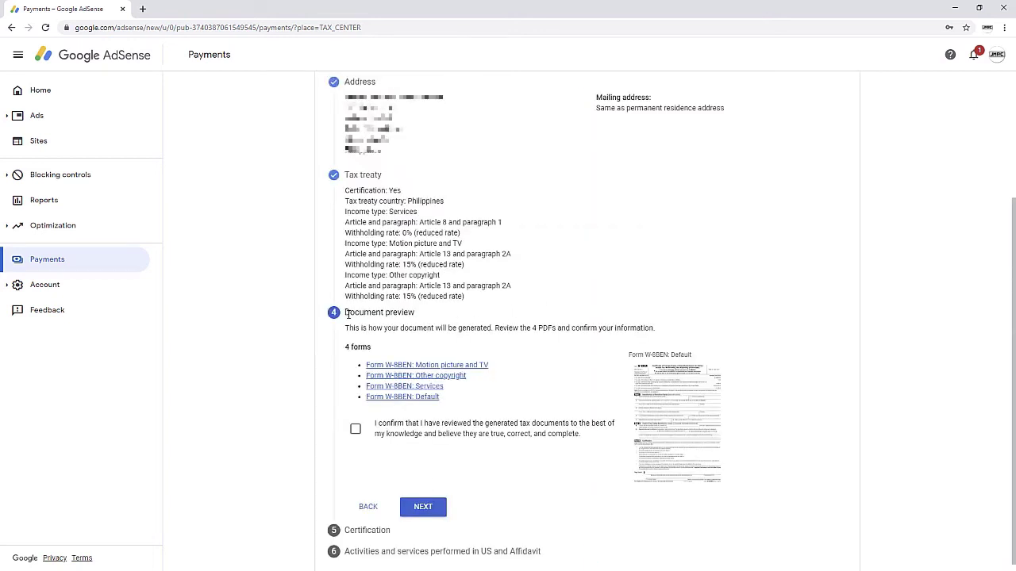
Step: Confirm the four generated W-8BEN documents were reviewed and continue to Certification
click(357, 436)
click(423, 500)
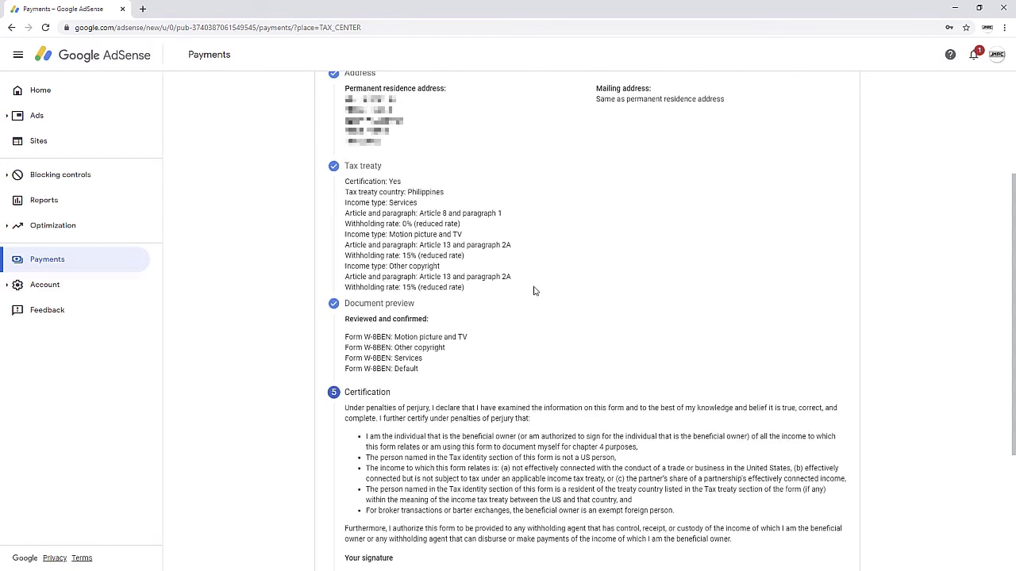
Step: Sign with your full legal name as the listed person and continue to Activities and Affidavit
scroll(535, 289, down, 3)
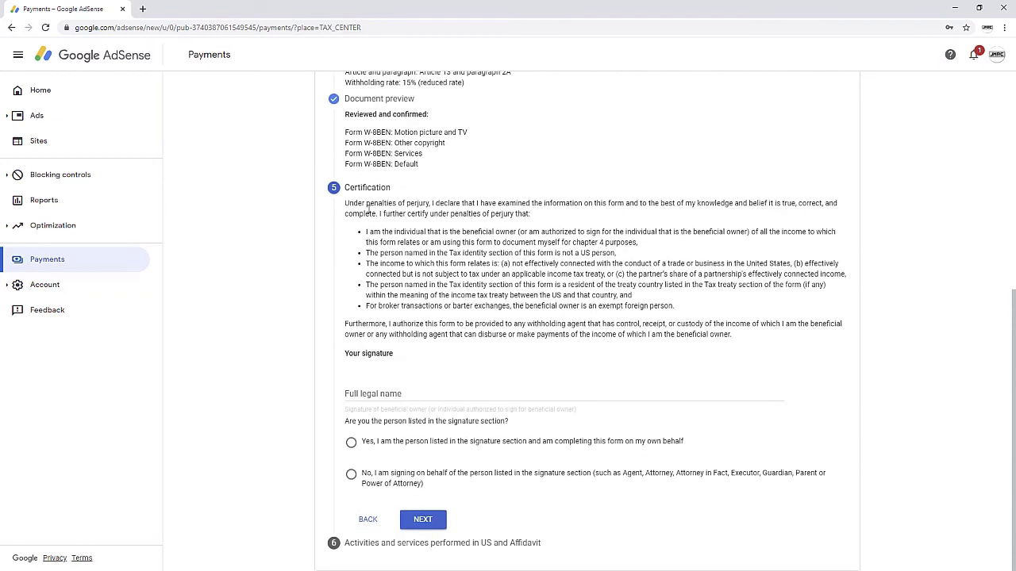
click(418, 397)
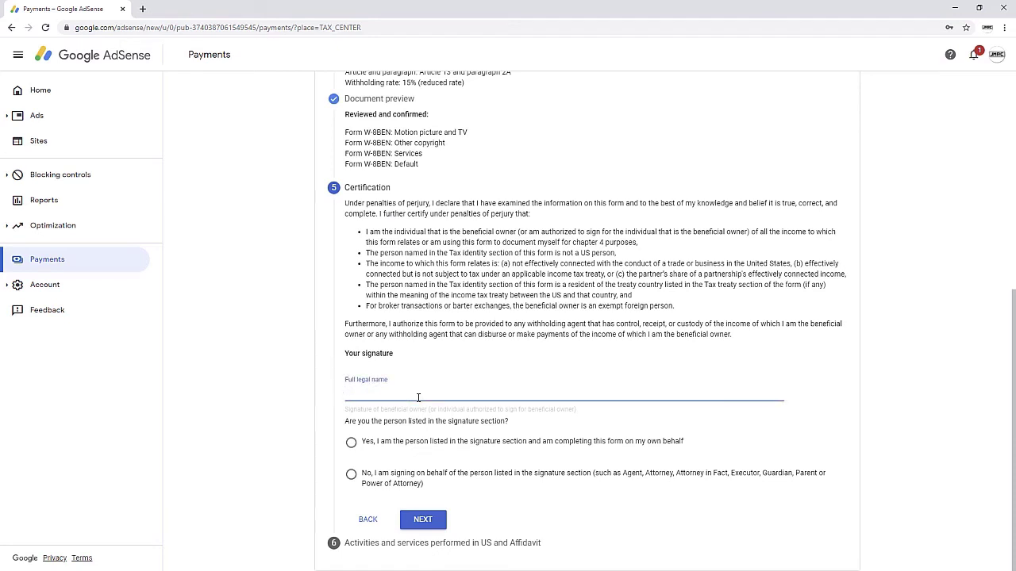
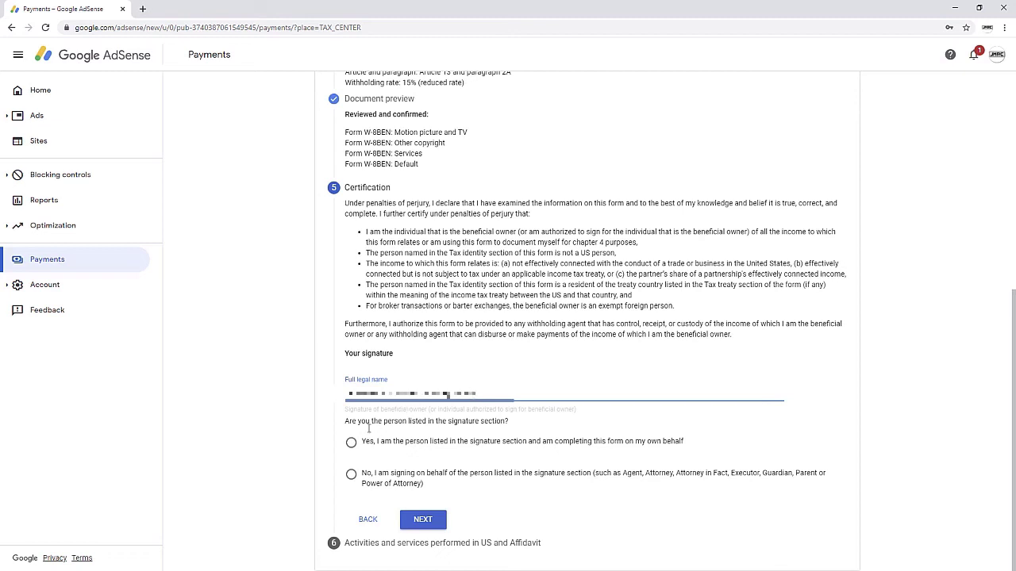
click(351, 442)
click(421, 516)
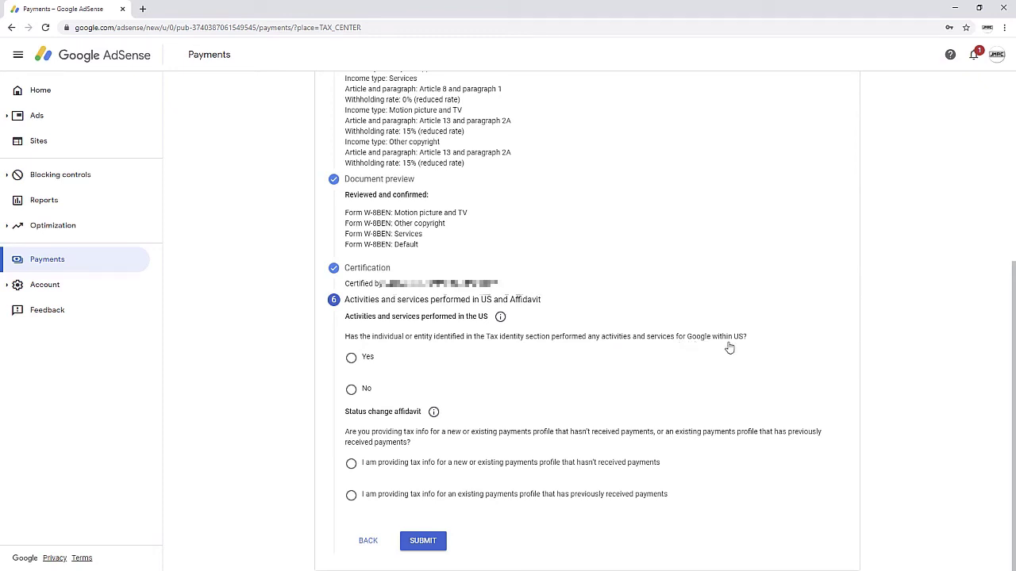
Step: Answer No to US activities, certify services are performed outside the US, and choose the previously-paid-profile affidavit
click(352, 390)
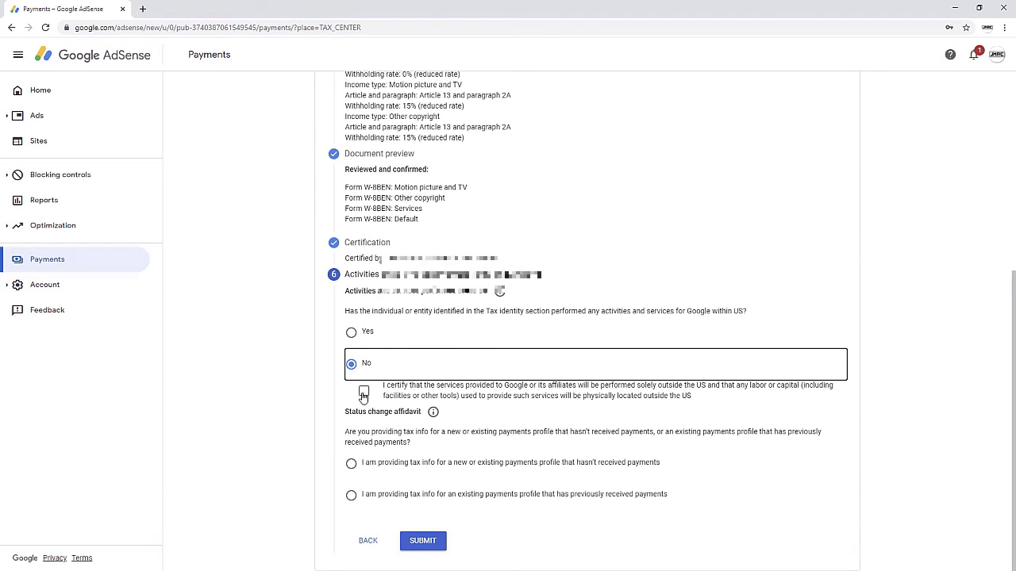
click(364, 393)
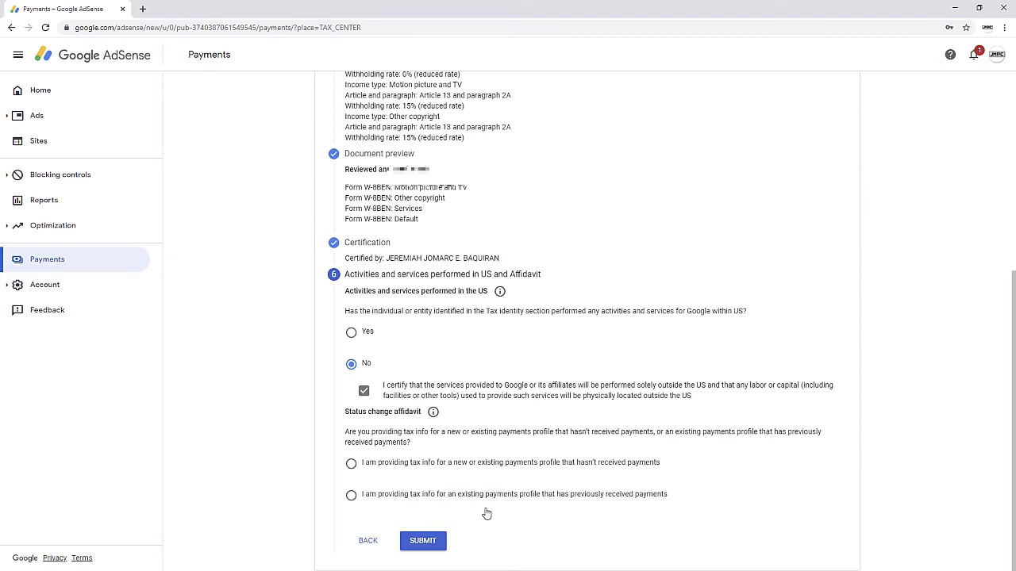
click(351, 498)
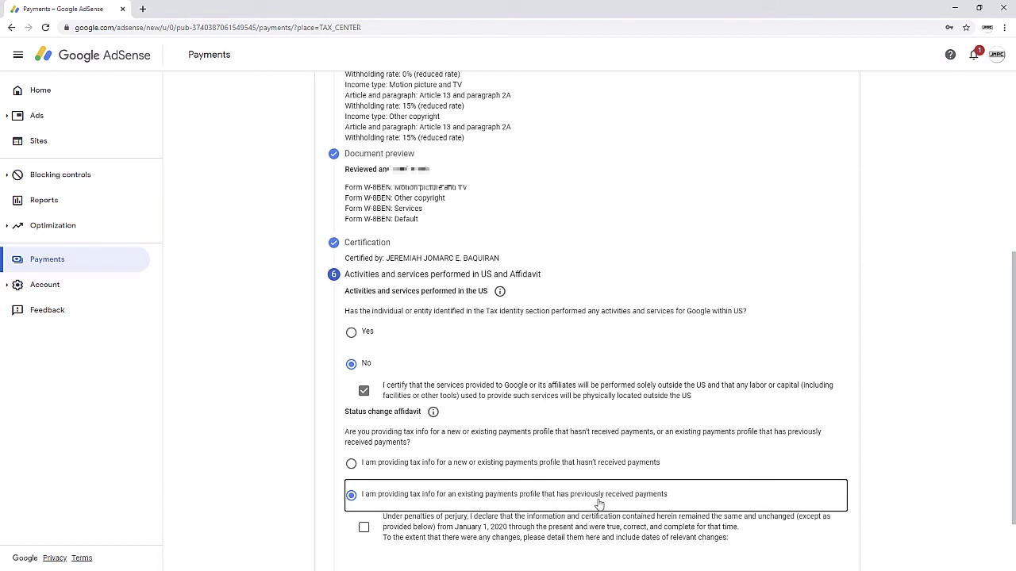
Step: Affirm the tax info has remained unchanged and submit the W-8BEN form
scroll(631, 504, down, 1)
scroll(630, 504, down, 1)
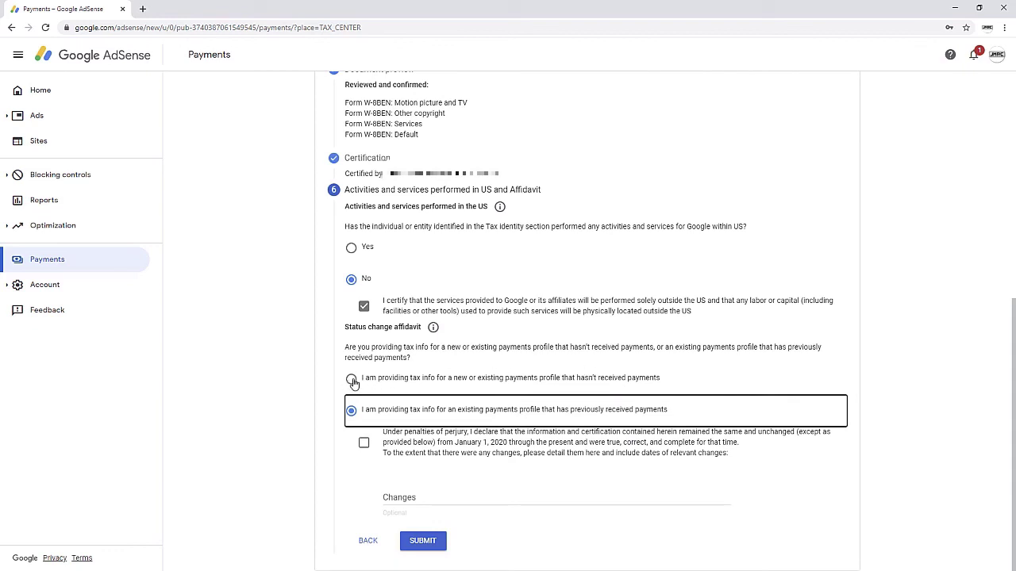
click(363, 444)
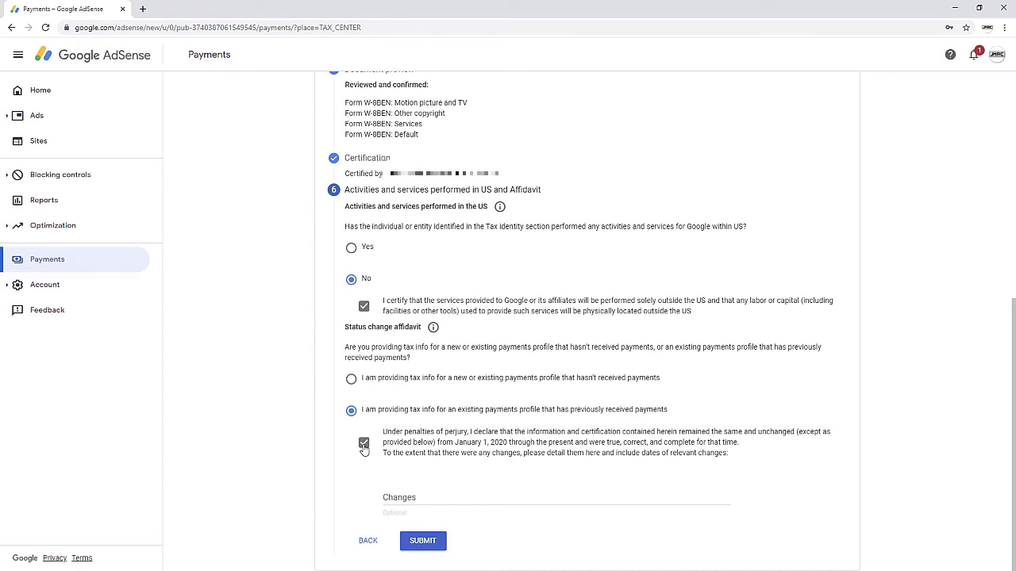
click(423, 541)
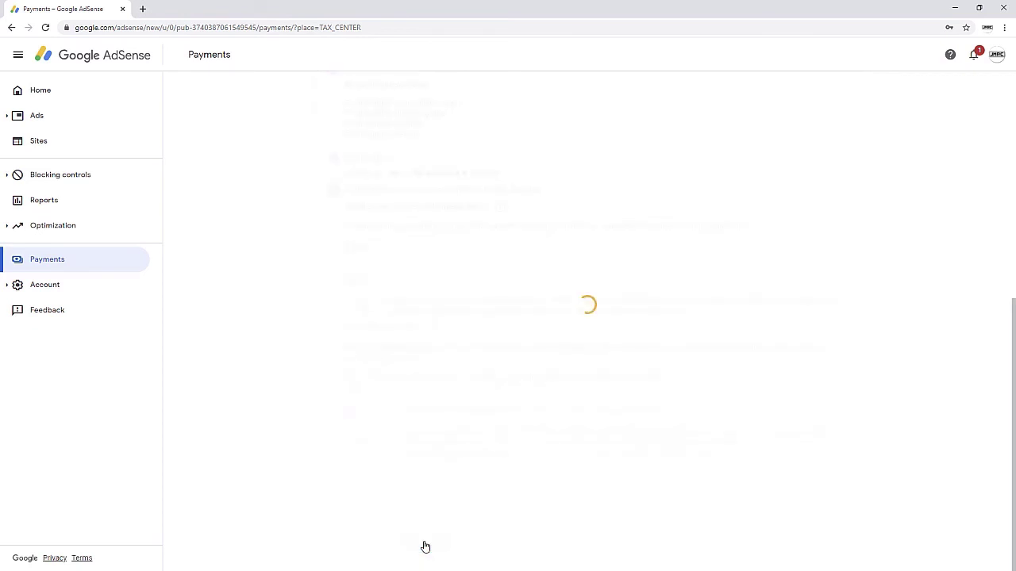